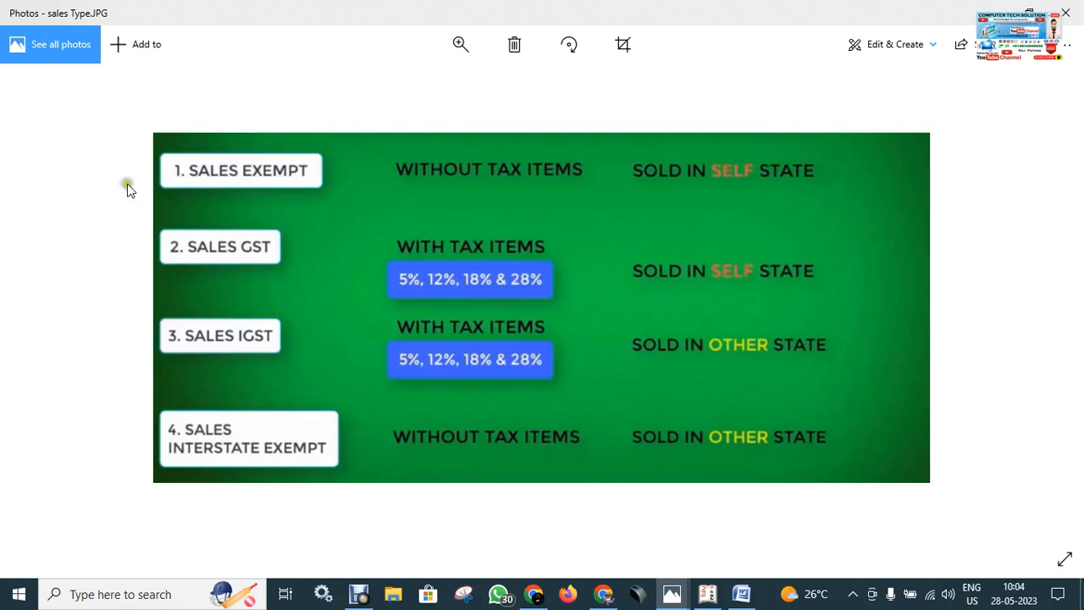
Step: Switch to Tally.ERP 9 and open the Day Book of COMPUTER TECH SOLUTION
click(708, 595)
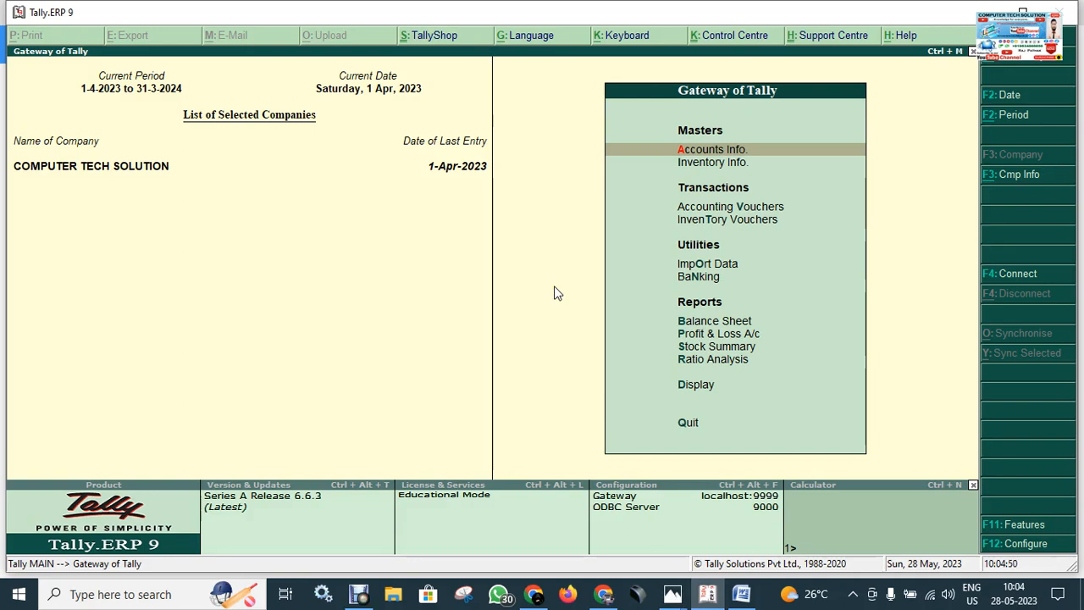
key(Down)
key(Down)
key(Down)
key(Down)
key(Down)
key(Down)
key(Down)
key(Down)
key(Down)
key(Down)
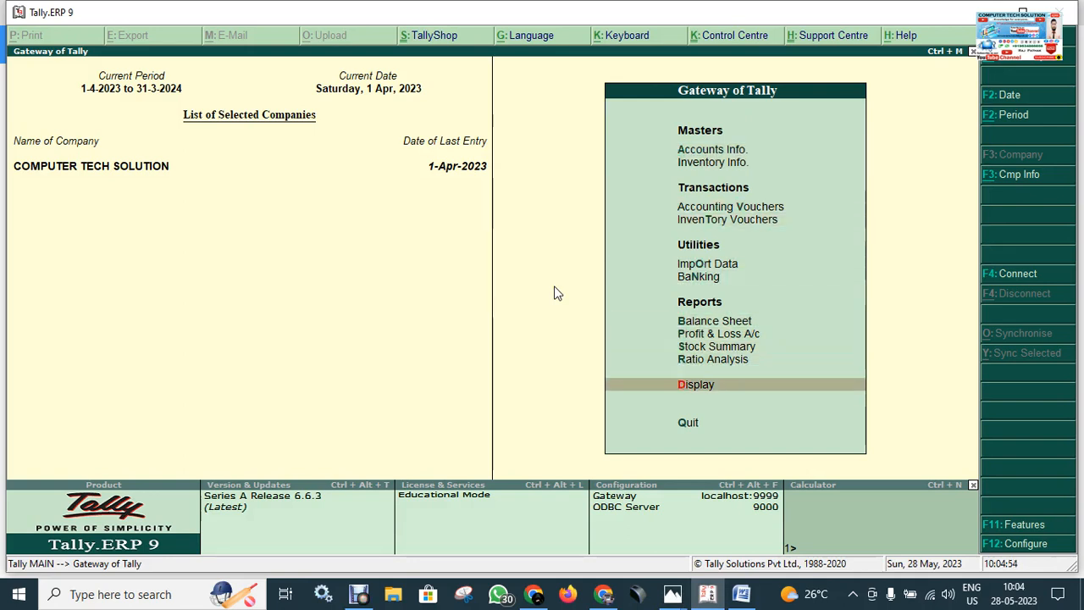
key(Return)
key(Down)
key(Down)
key(Down)
key(Down)
key(Down)
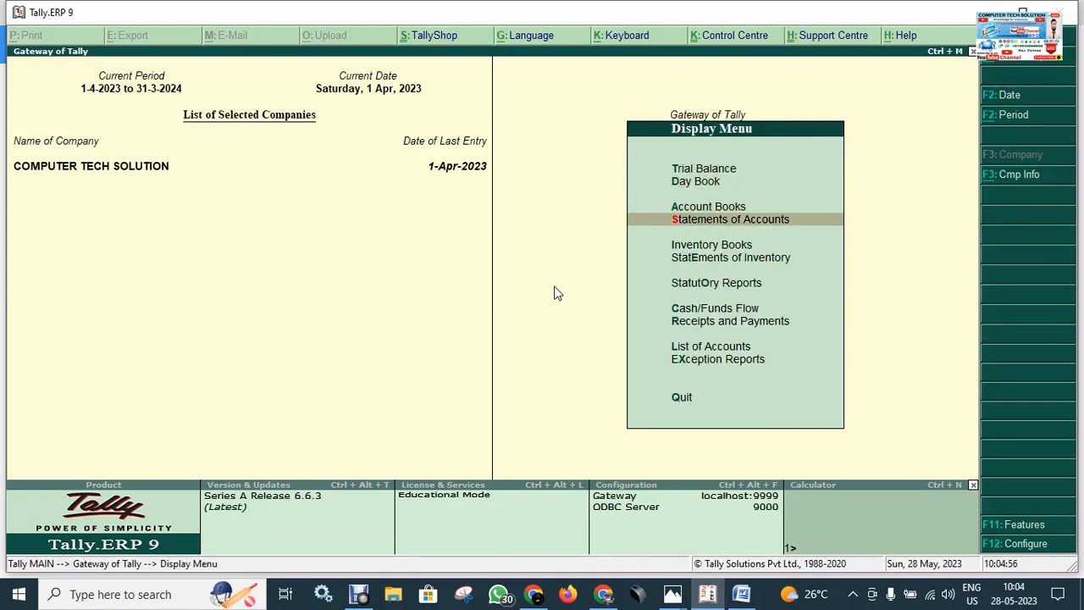
key(Up)
key(Up)
key(Up)
key(Up)
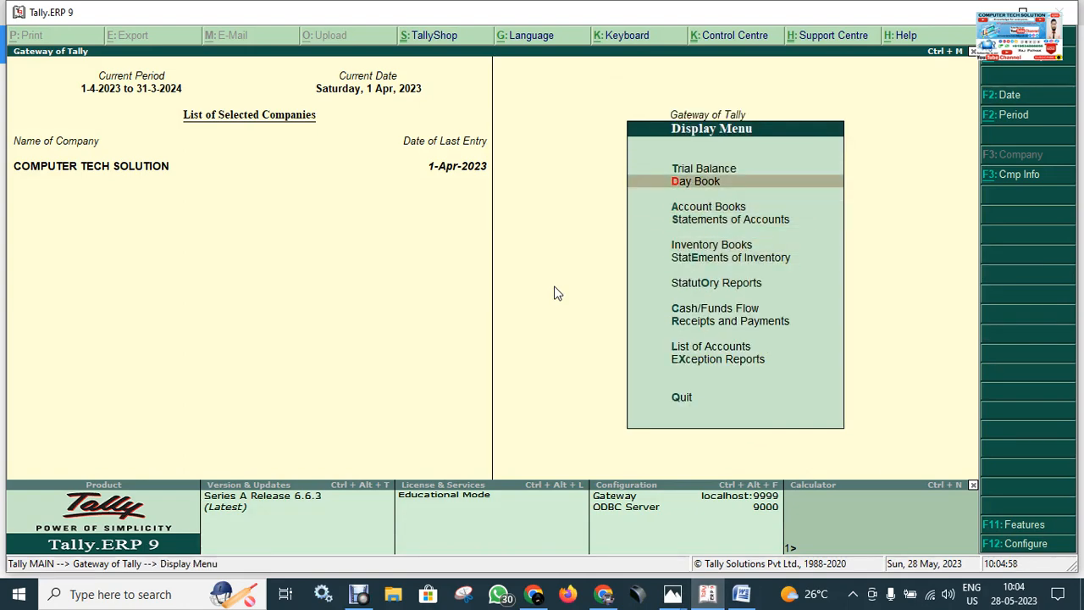
key(Return)
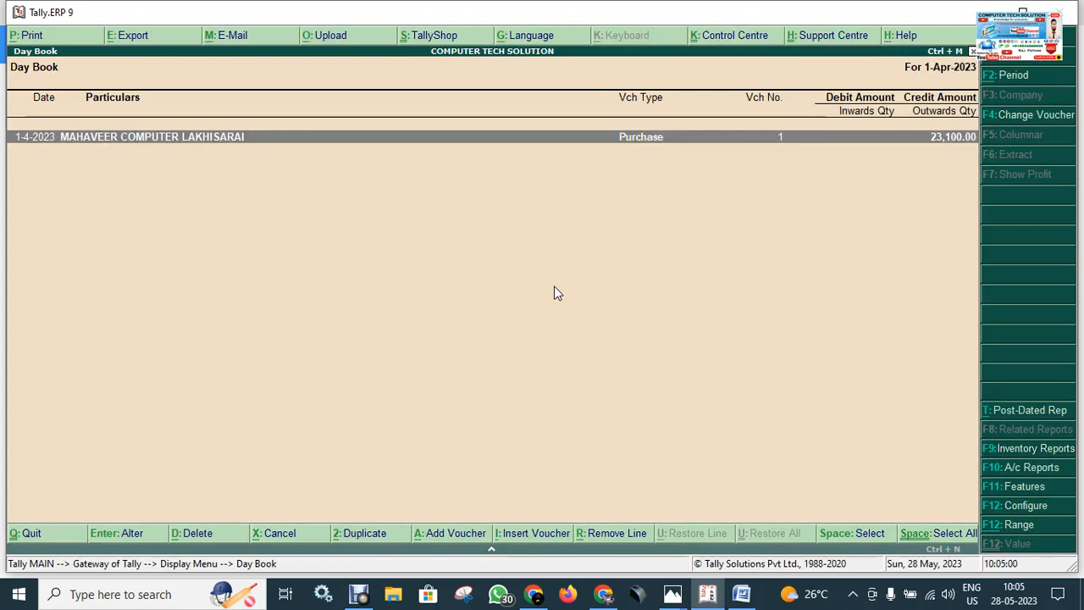
Step: Review the MAHAVEER COMPUTER LAKHISARAI purchase voucher, quit it without changes and return to the Gateway of Tally
key(Return)
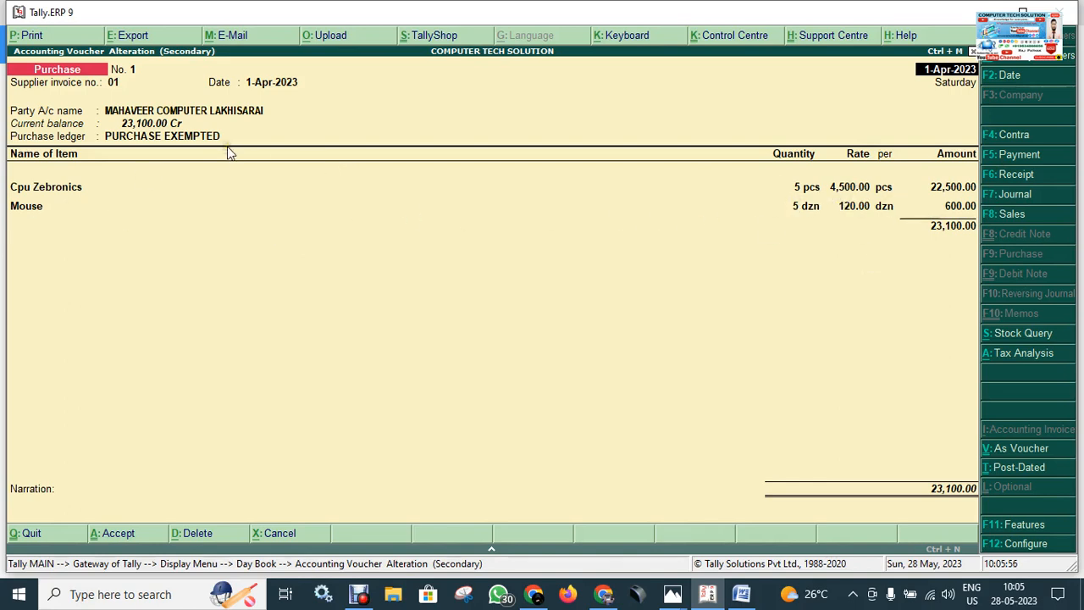
key(Escape)
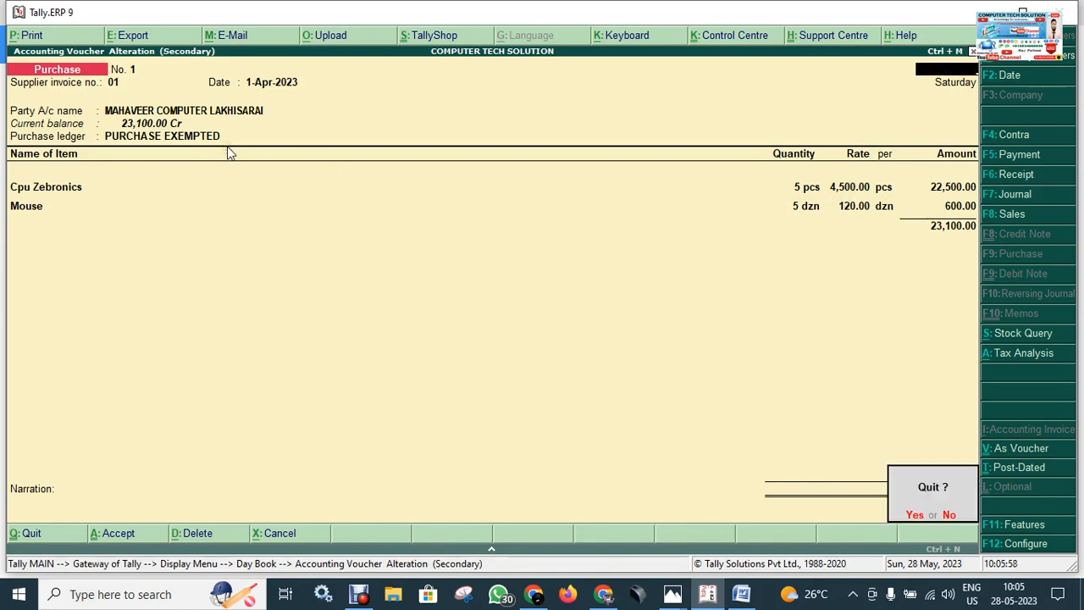
key(y)
key(Escape)
key(Escape)
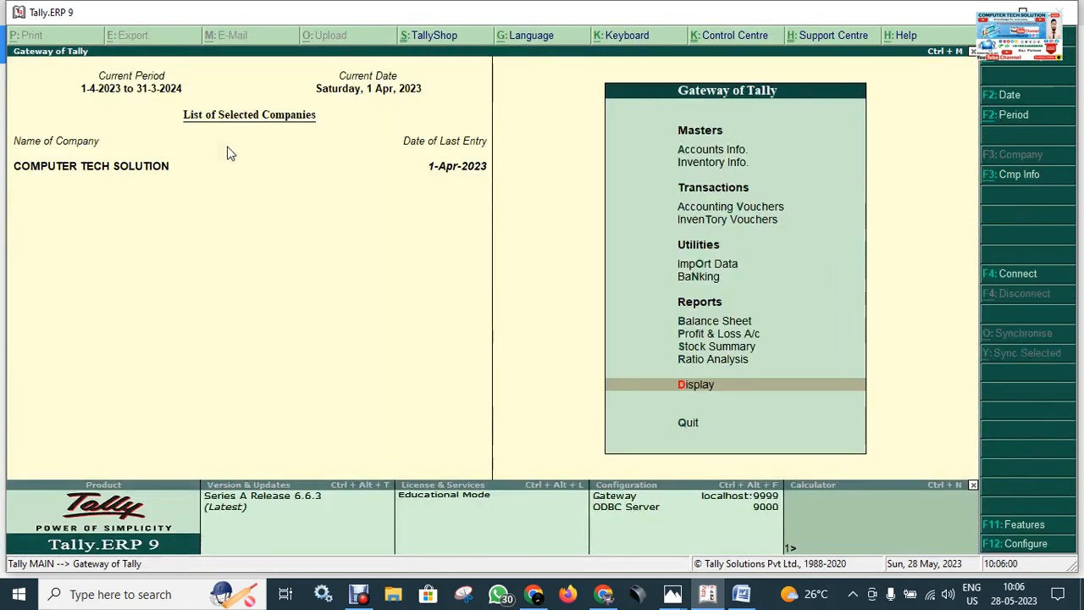
Step: Start a new Sales accounting voucher and set its reference number to 02
key(Up)
key(Up)
key(Up)
key(Up)
key(Up)
key(Up)
key(Up)
key(Up)
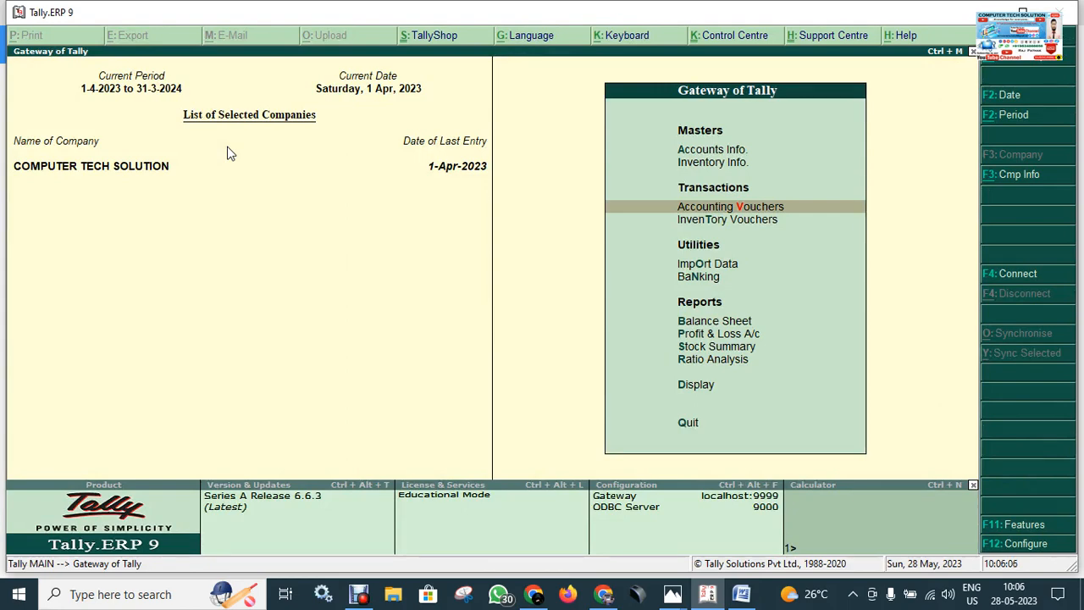
key(Return)
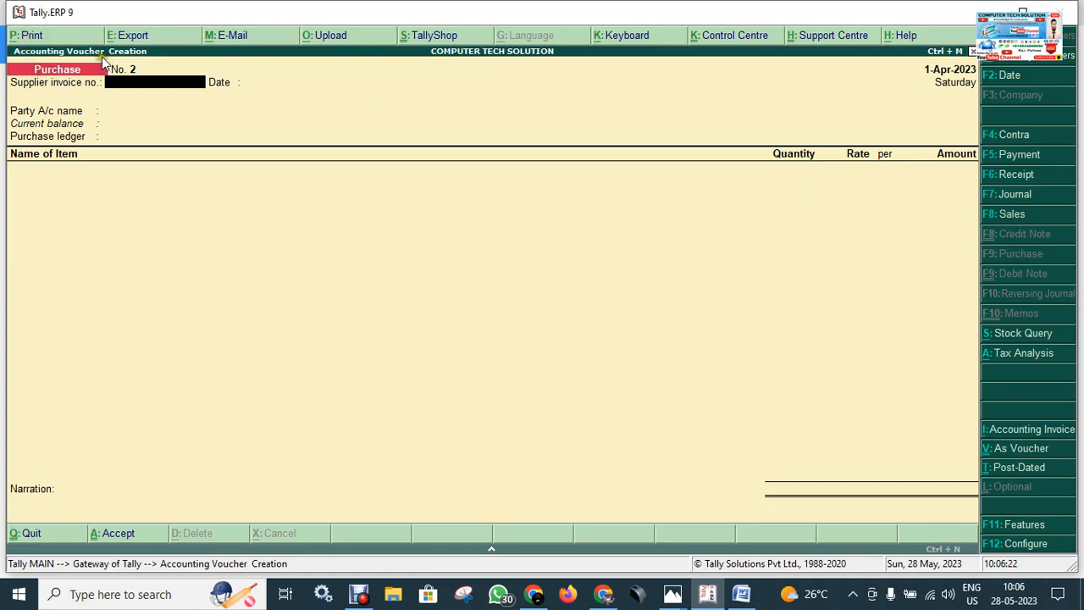
click(1012, 217)
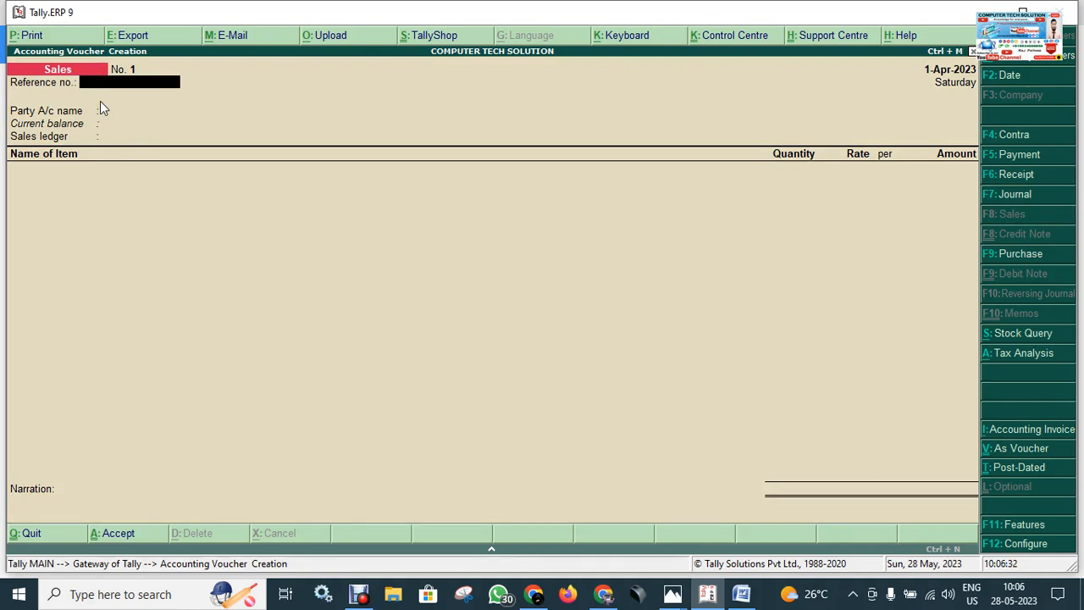
key(Return)
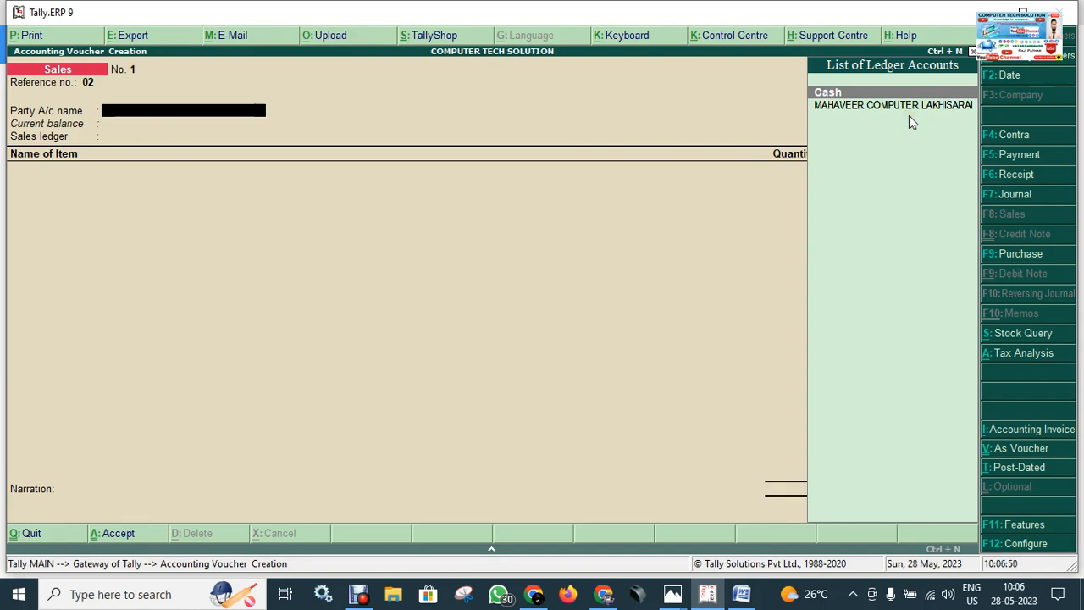
Step: Check the sundry debtor notes in the Word document, return to Tally.ERP 9 and open a new ledger for the sales party
click(741, 594)
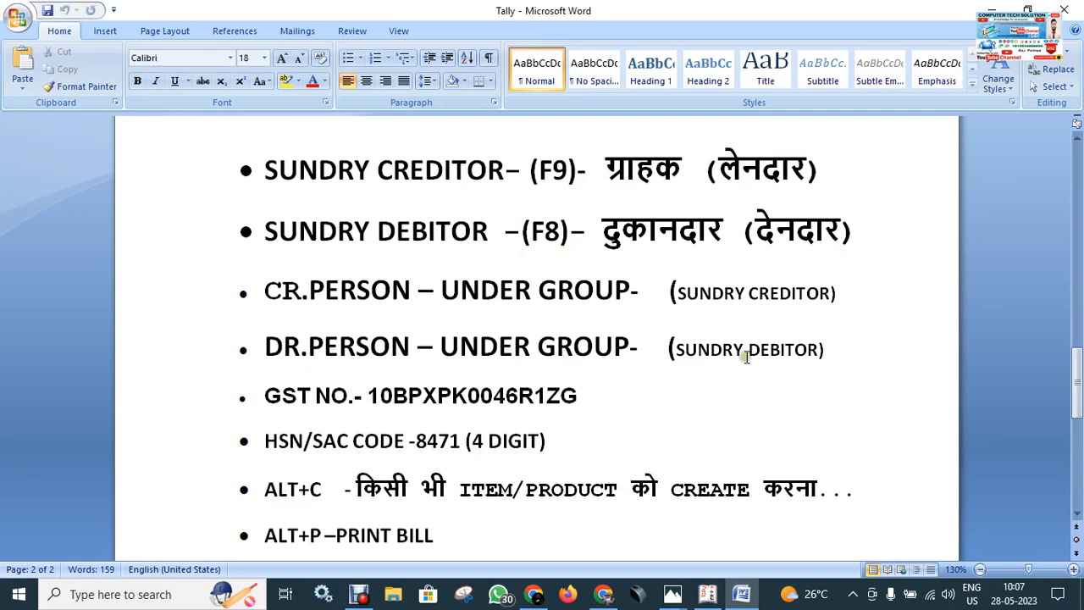
click(708, 597)
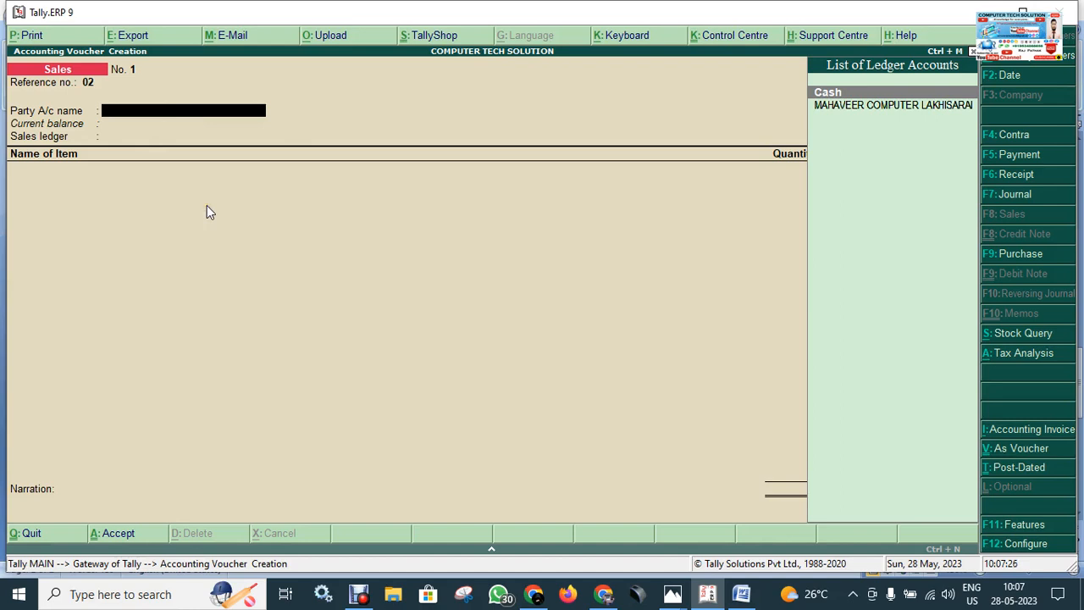
key(alt+c)
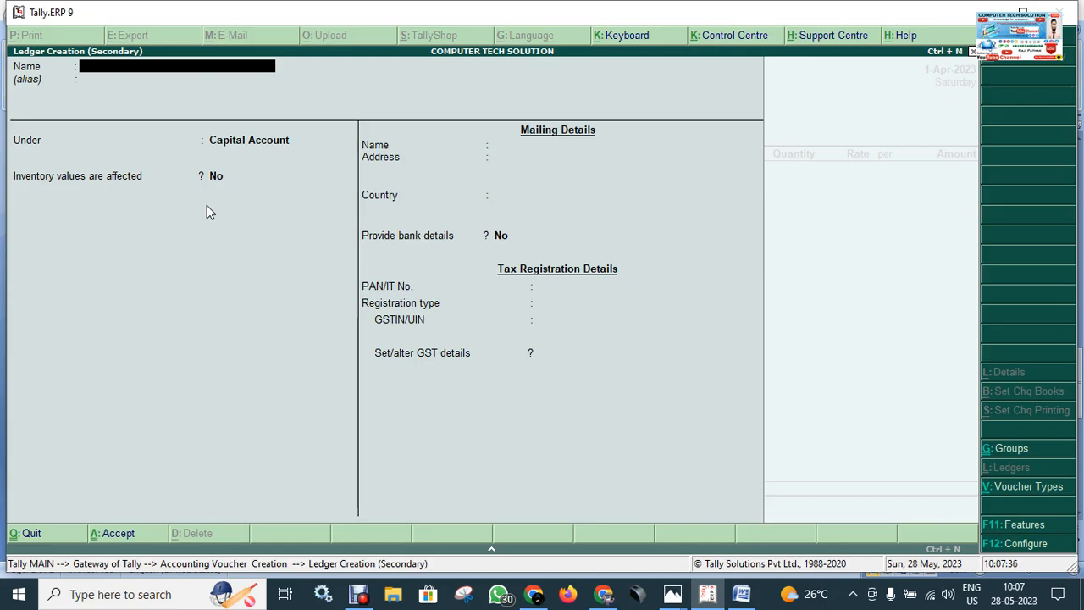
Step: Name the new ledger BALA JI COMPUTER LAKHISARAI and leave the alias blank
text(ALA JI COMPUTER)
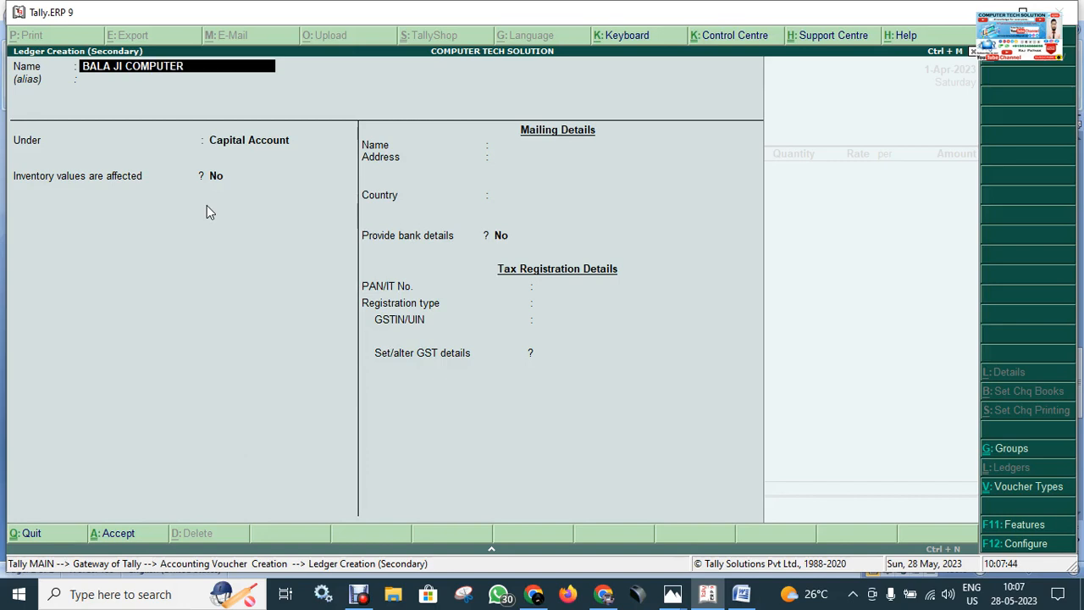
text(LAKHISAQRA)
text(I)
key(BackSpace)
key(BackSpace)
key(BackSpace)
key(BackSpace)
text(RAI)
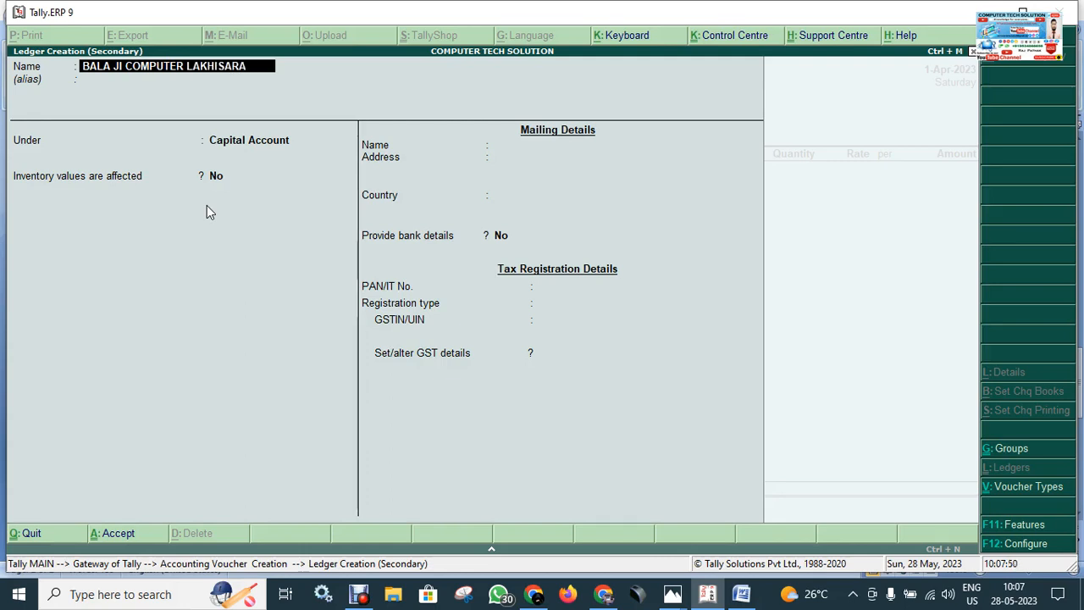
key(Return)
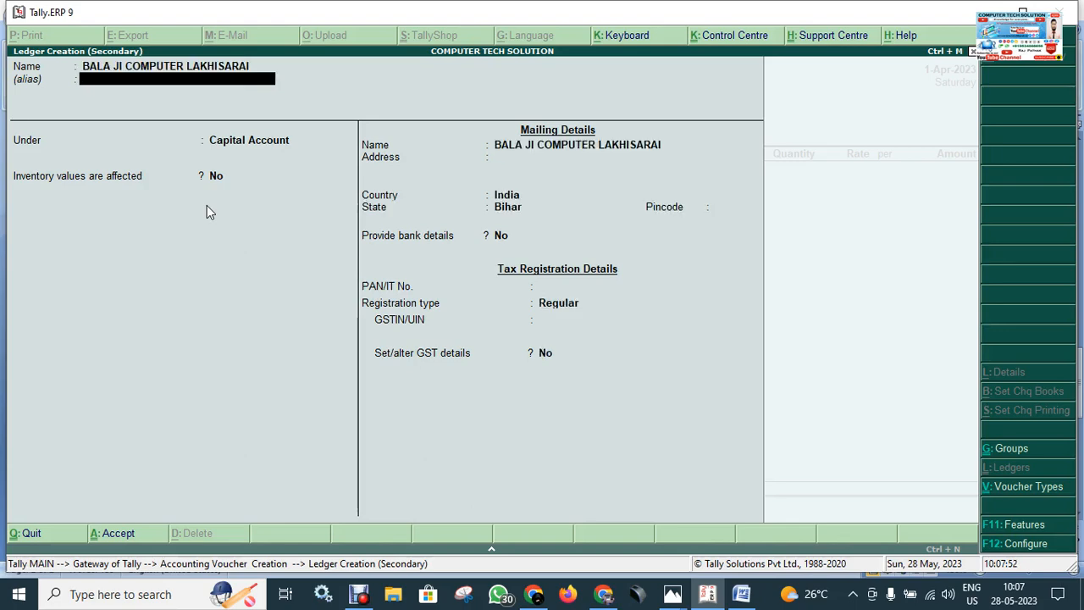
key(Return)
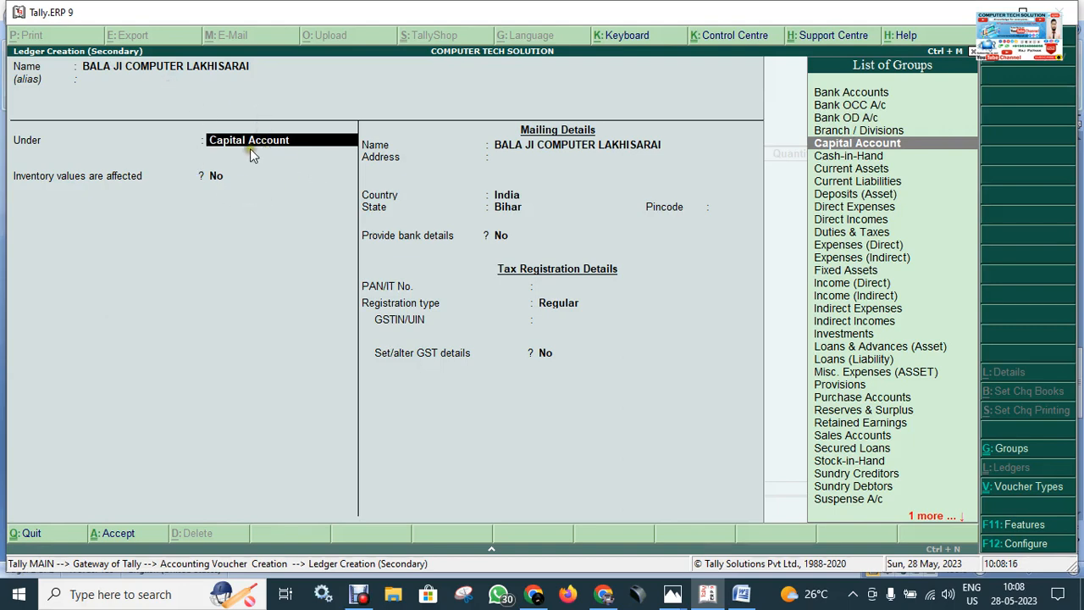
Step: Place the ledger under Sundry Debtors, keeping bill-by-bill balances at Yes and the credit-days check and inventory effect at No
text(SUN)
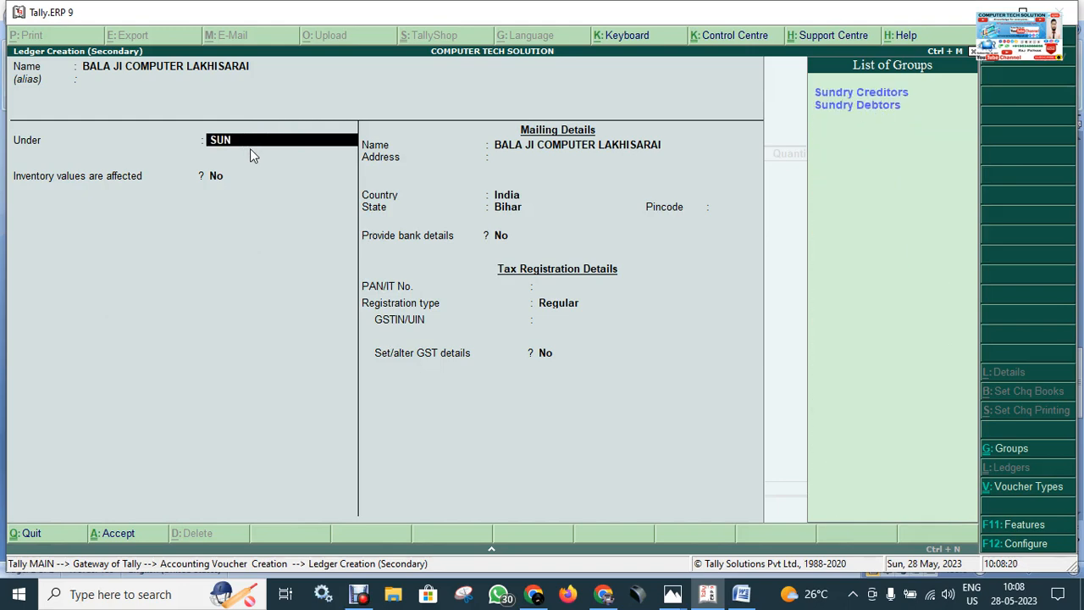
key(Down)
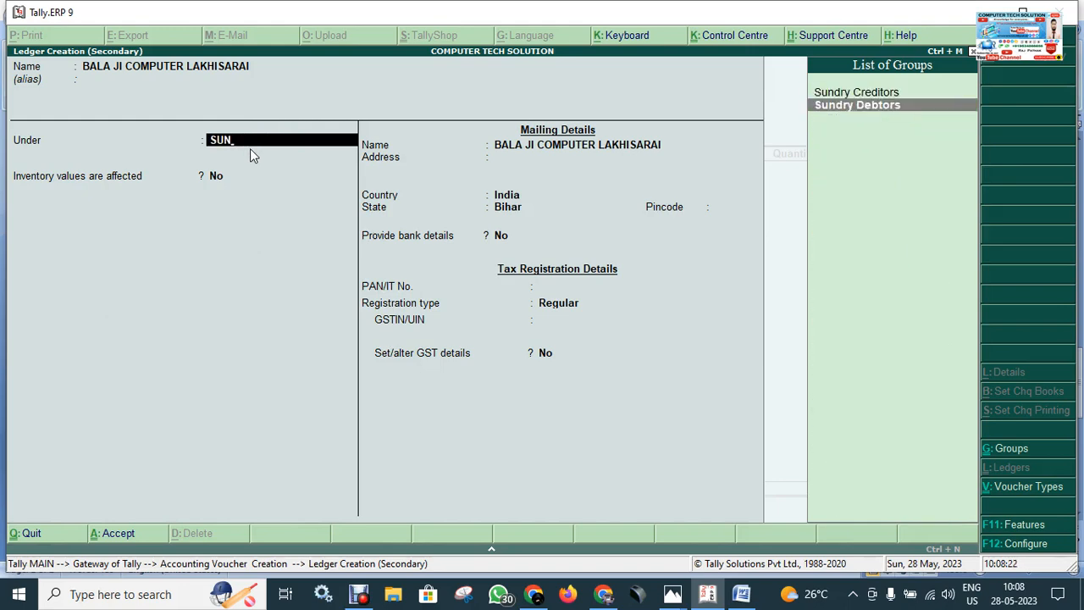
click(875, 120)
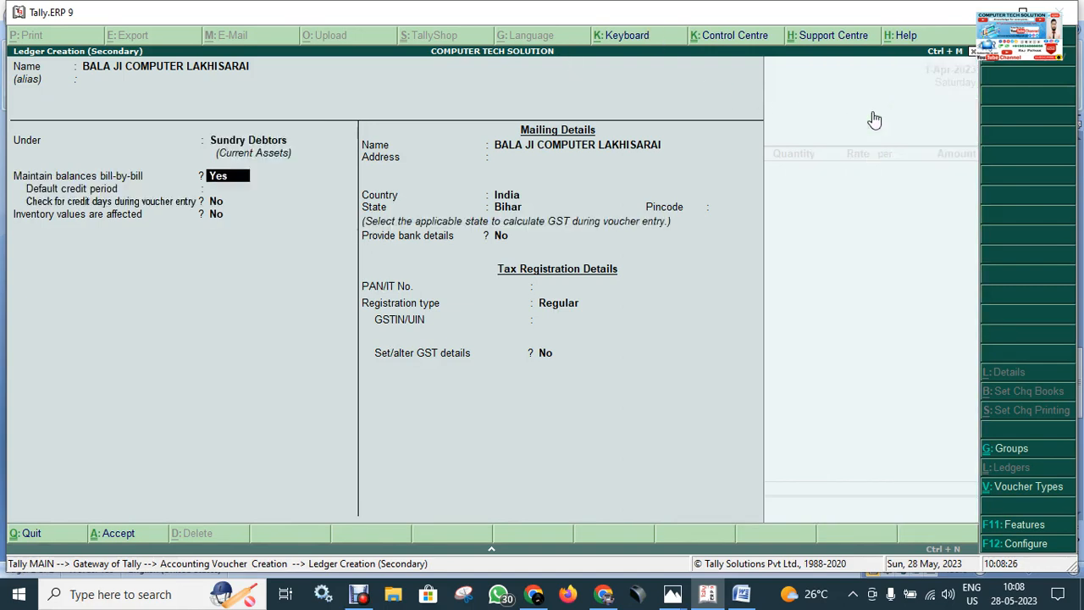
key(Return)
key(Return)
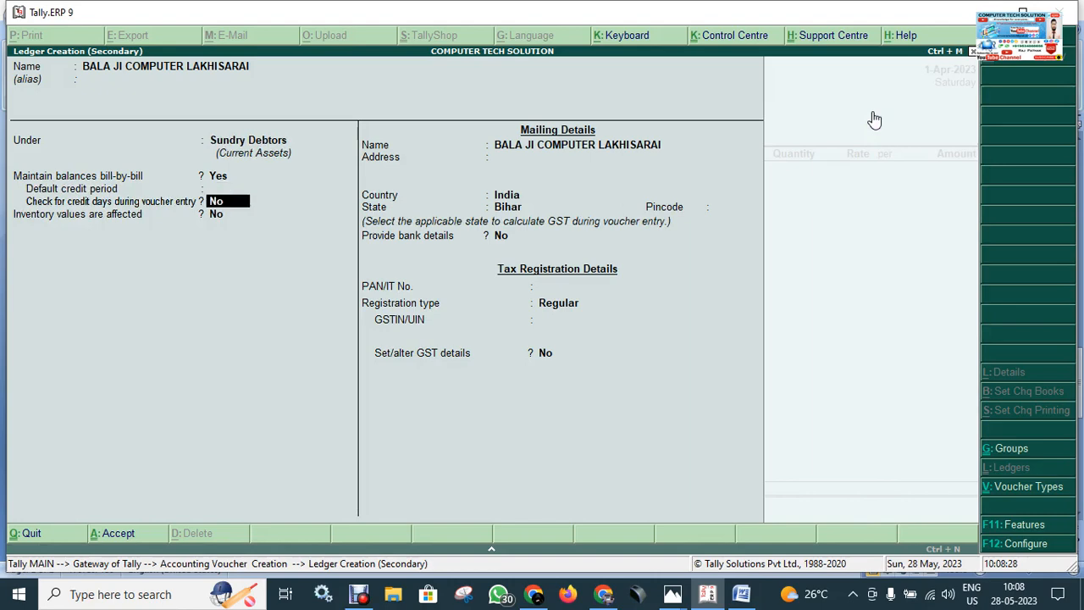
key(Return)
key(Return)
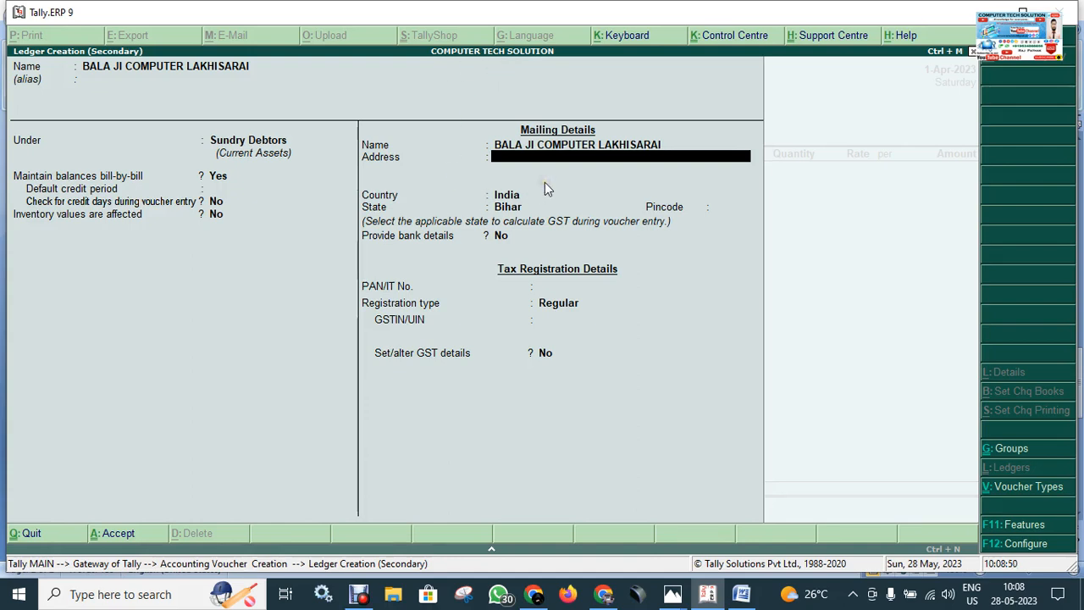
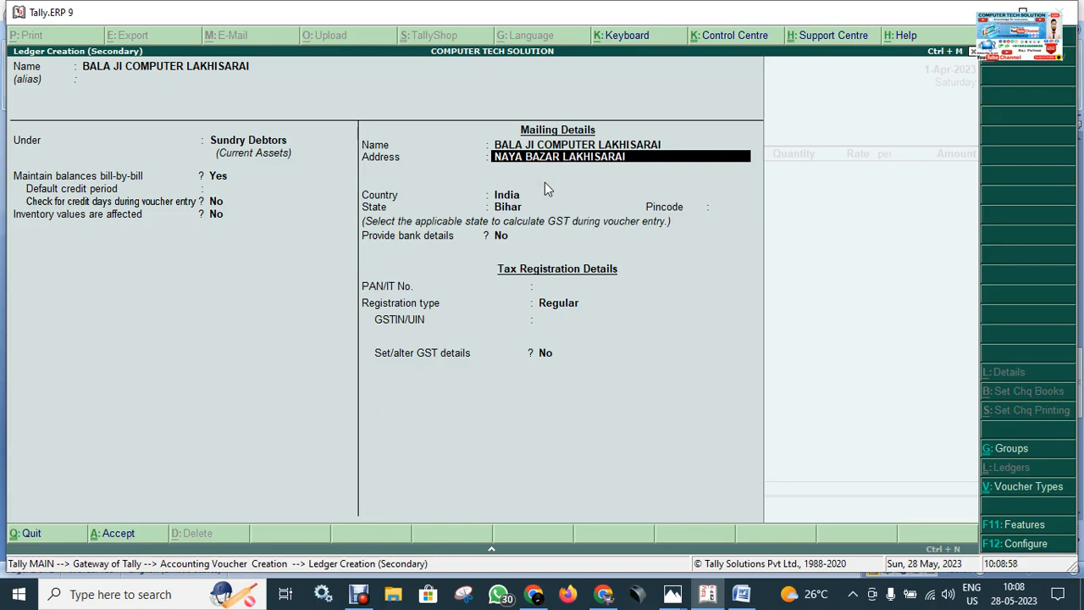
Step: Enter the party's postal address and pincode, keeping country India, state Bihar, bank details No and a blank PAN
key(Return)
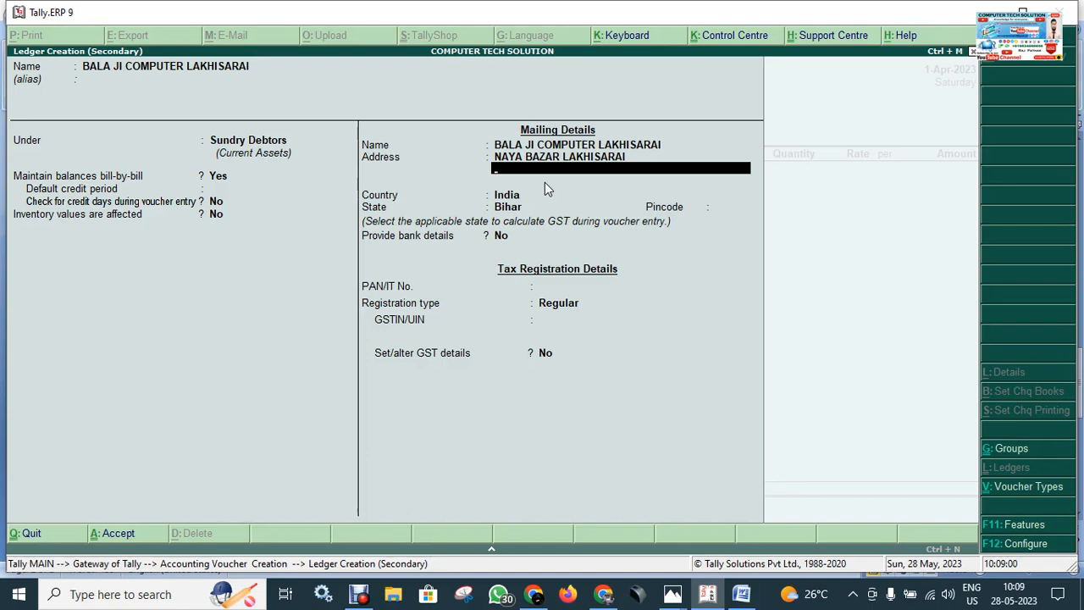
key(Return)
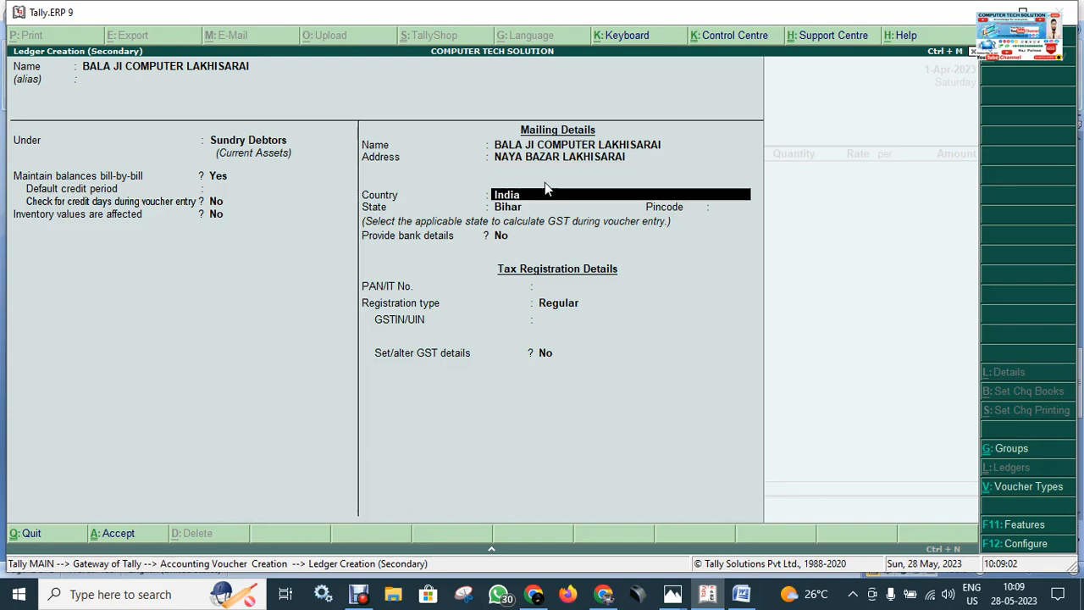
key(Return)
key(Return)
text(811302)
key(Return)
key(Return)
key(Return)
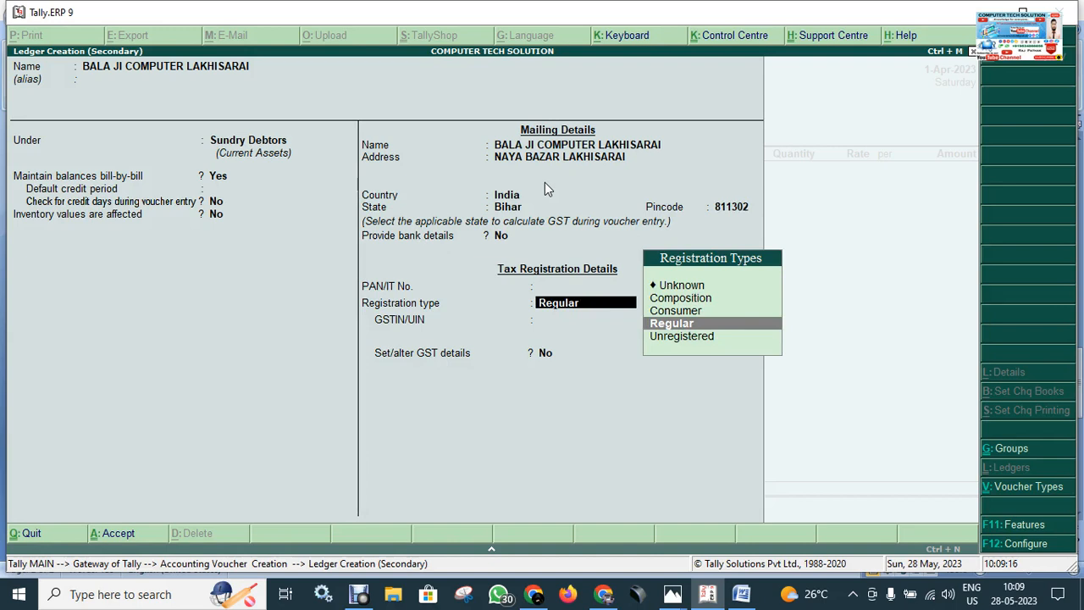
Step: Keep the registration type Regular, enter the party's GSTIN, leave GST details at No and save the ledger
key(Return)
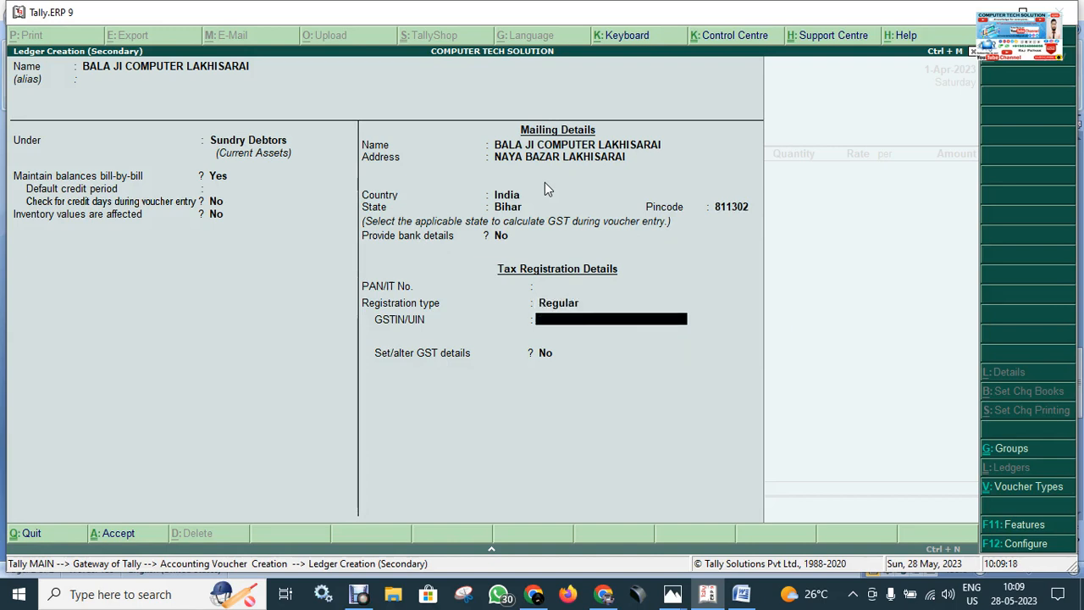
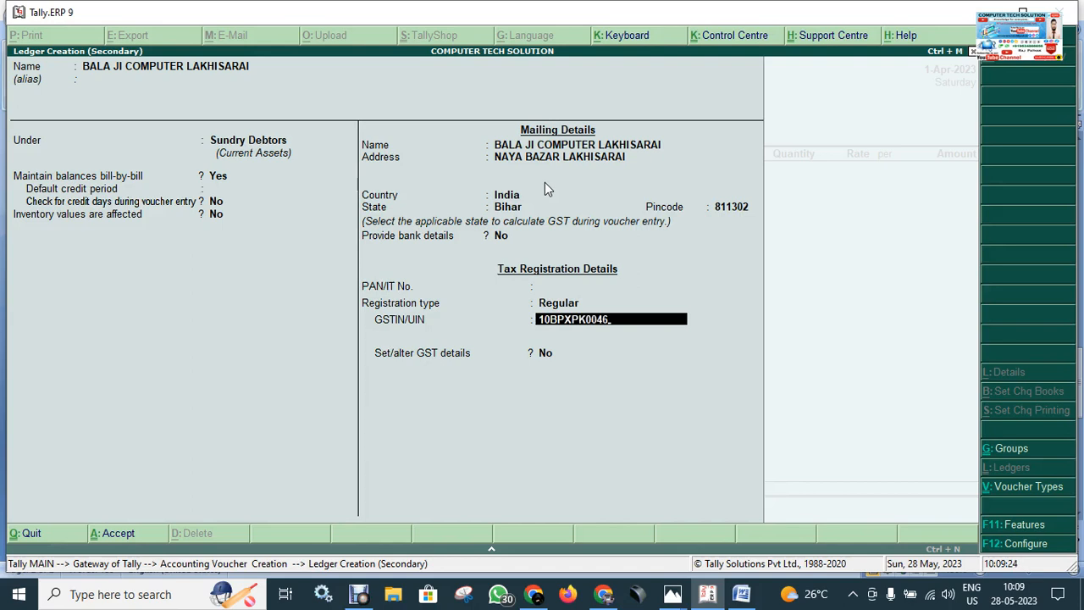
key(Return)
key(Return)
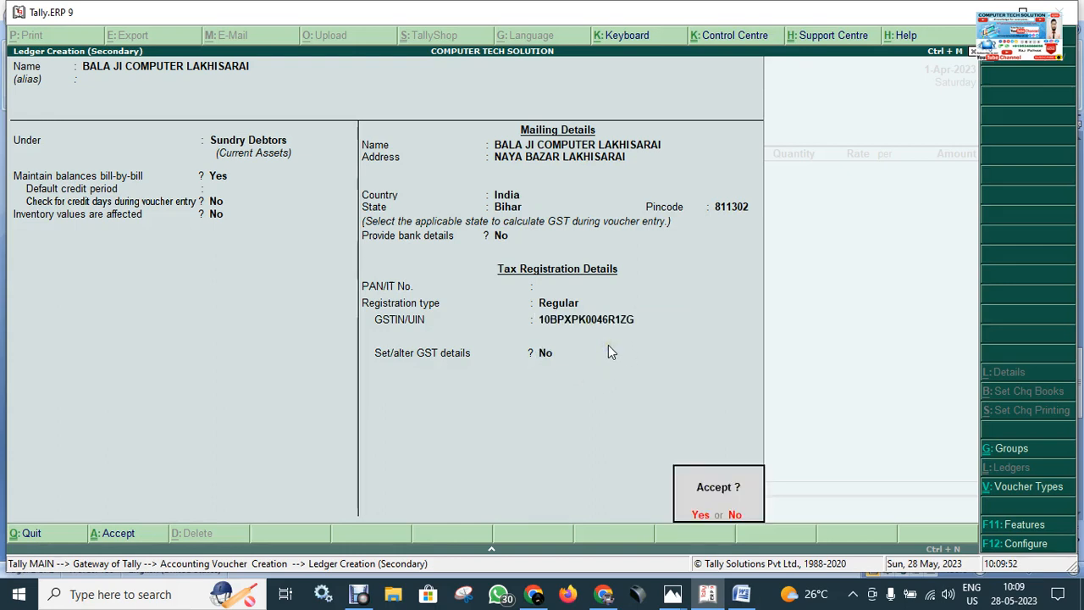
key(Return)
Step: Accept the new party ledger, leave all despatch and order details blank and keep the buyer's details as filled in
key(Return)
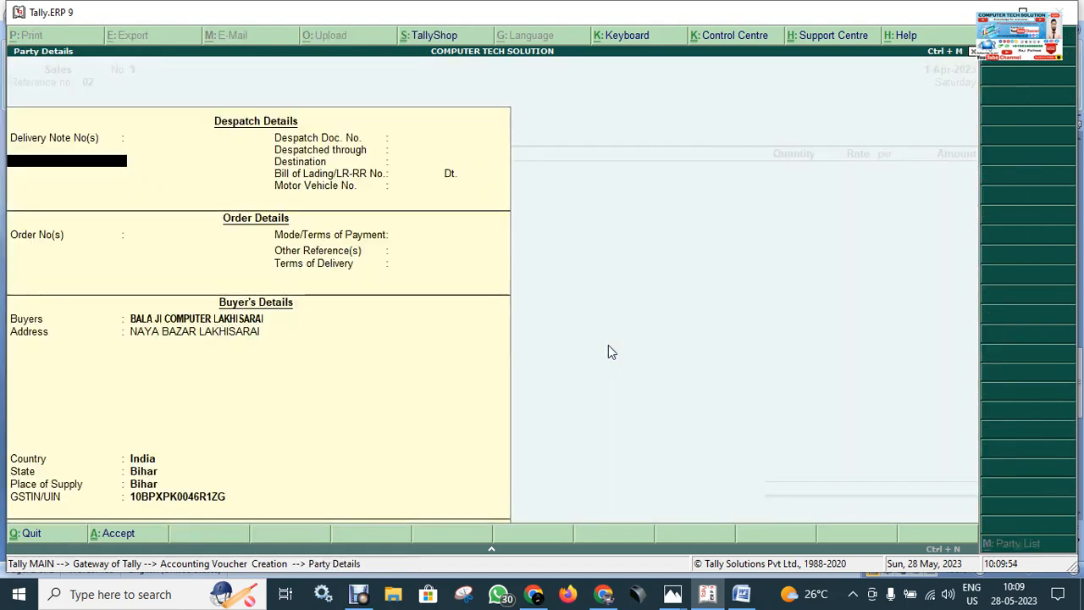
key(Return)
key(Return)
key(Return)
key(Return)
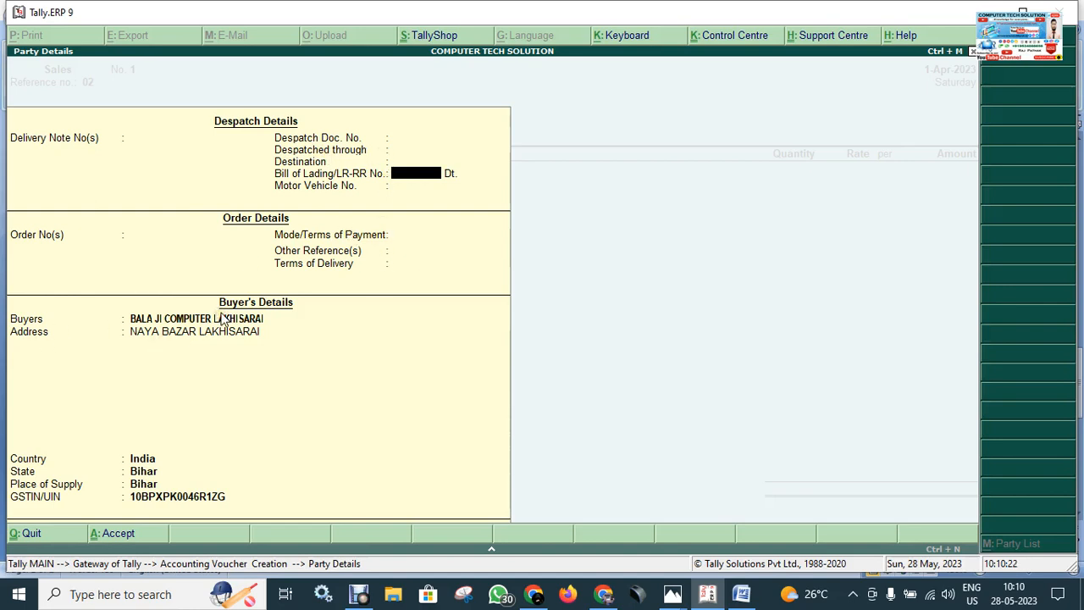
key(Return)
key(Return)
key(Return)
key(Return)
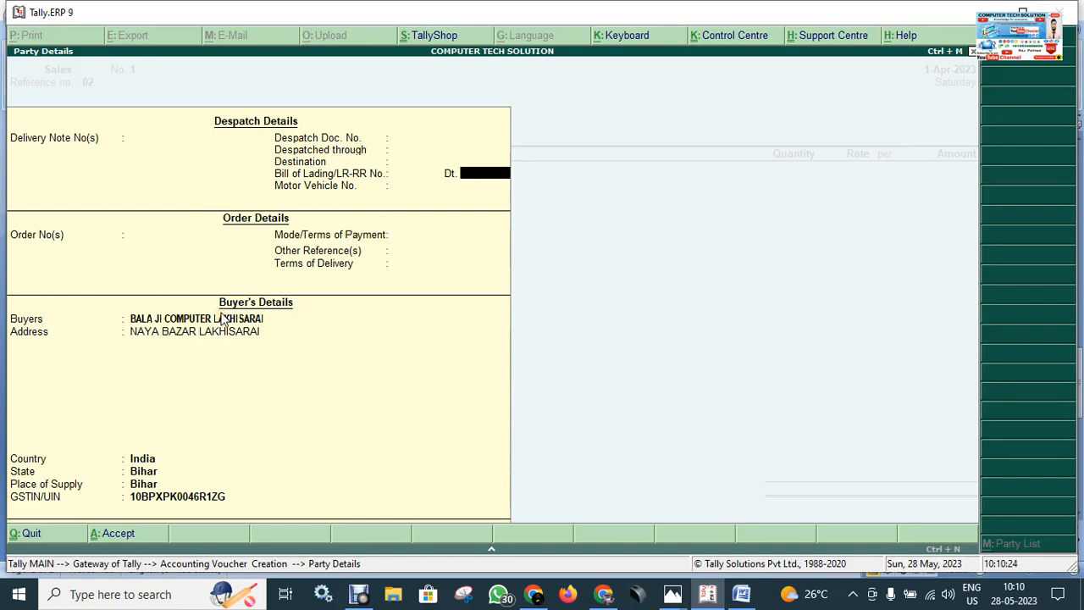
key(Return)
key(Return)
key(Return)
key(Return)
key(Return)
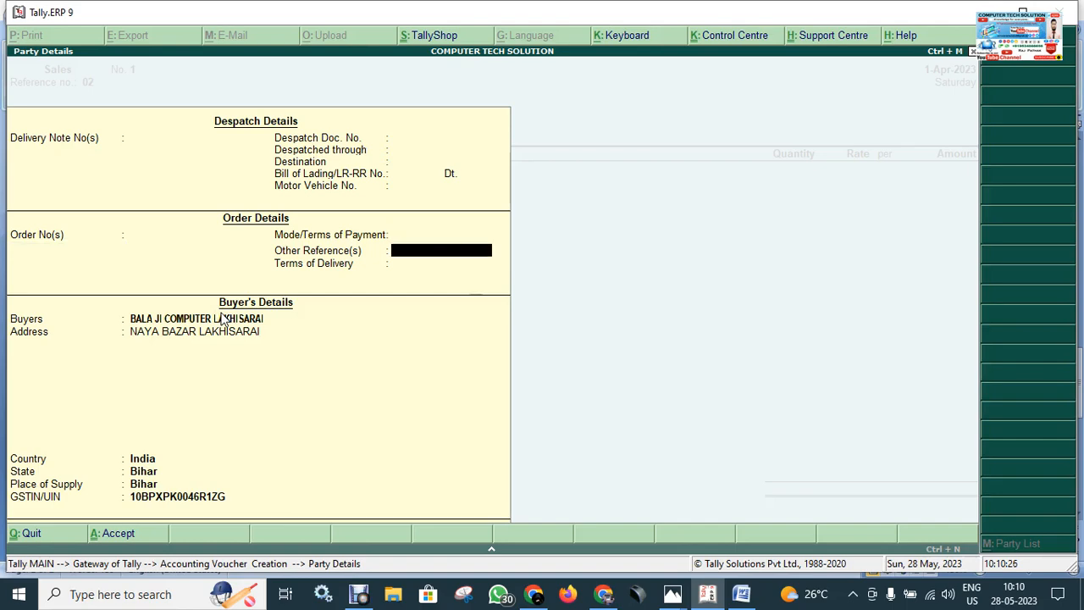
key(Return)
key(Return)
key(Return)
key(Return)
key(Return)
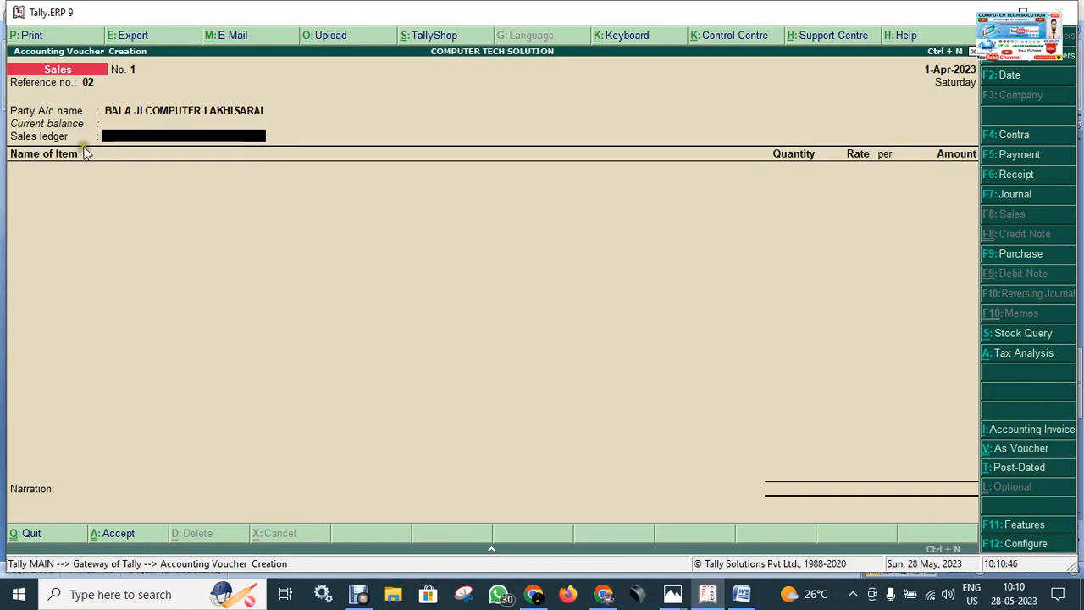
Step: Create a new ledger for the voucher's sales ledger field, named SALES EXEMPTED, with no alias
click(111, 170)
key(alt+c)
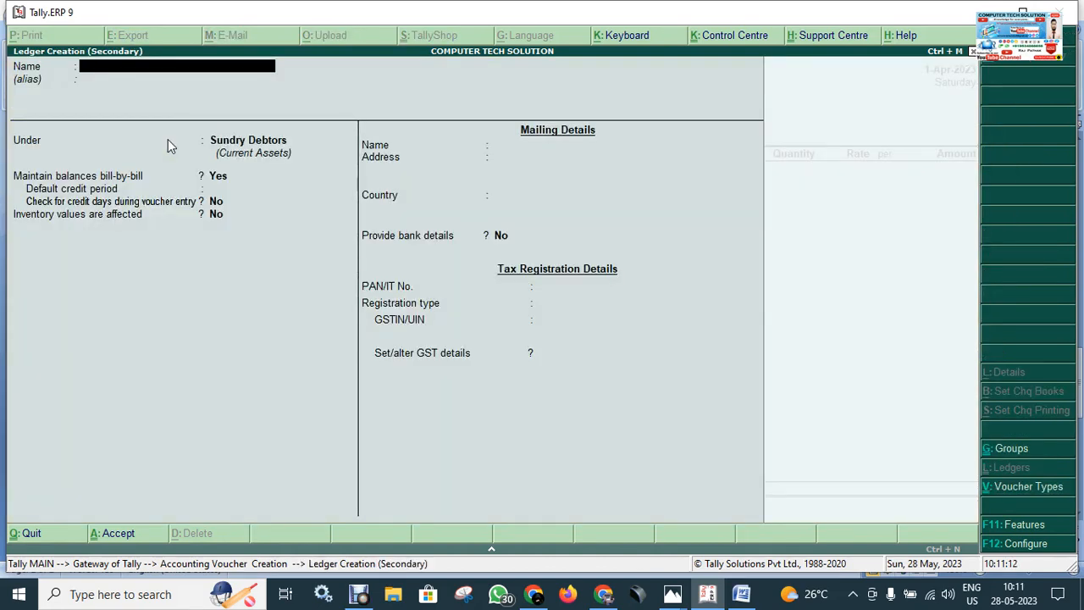
text(SALES EXEMPTED)
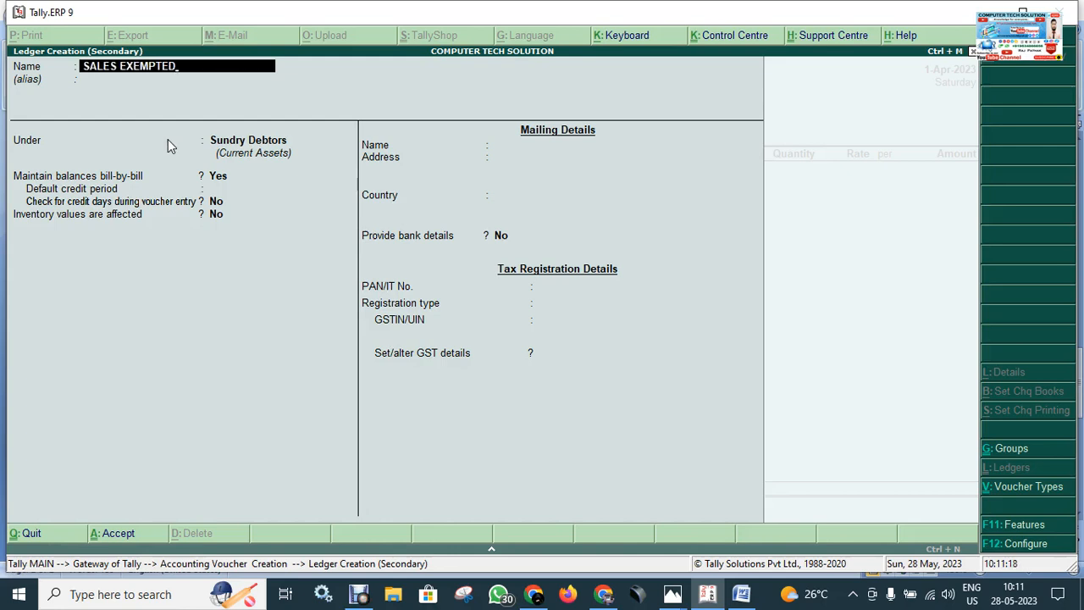
key(Return)
key(Return)
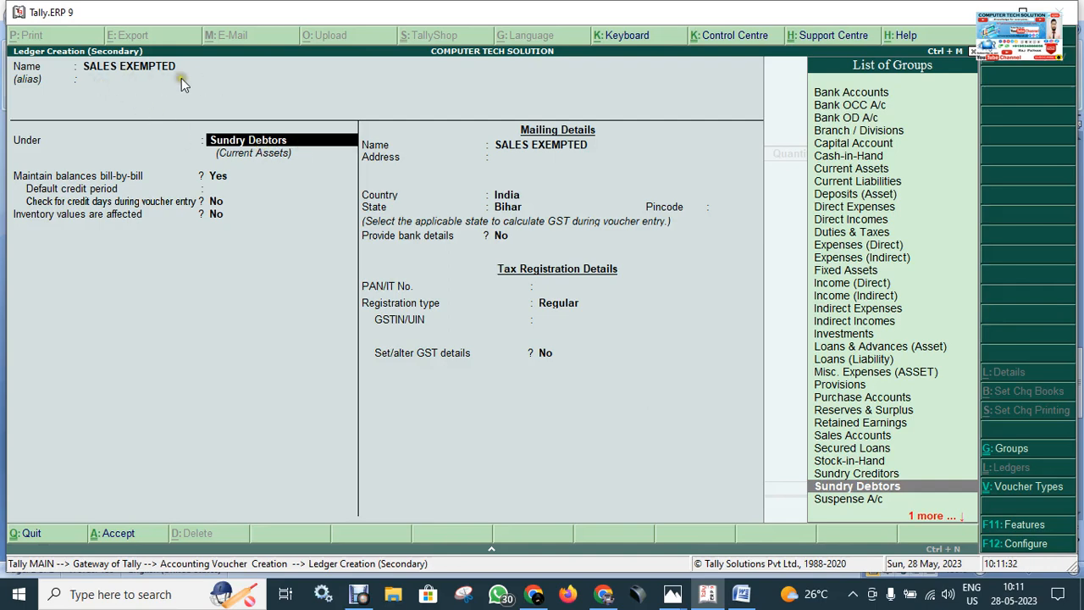
Step: Place the ledger under Sales Accounts, keeping inventory values affected at Yes, ledger type Not Applicable, GST Applicable and GST details at No
text(SALE)
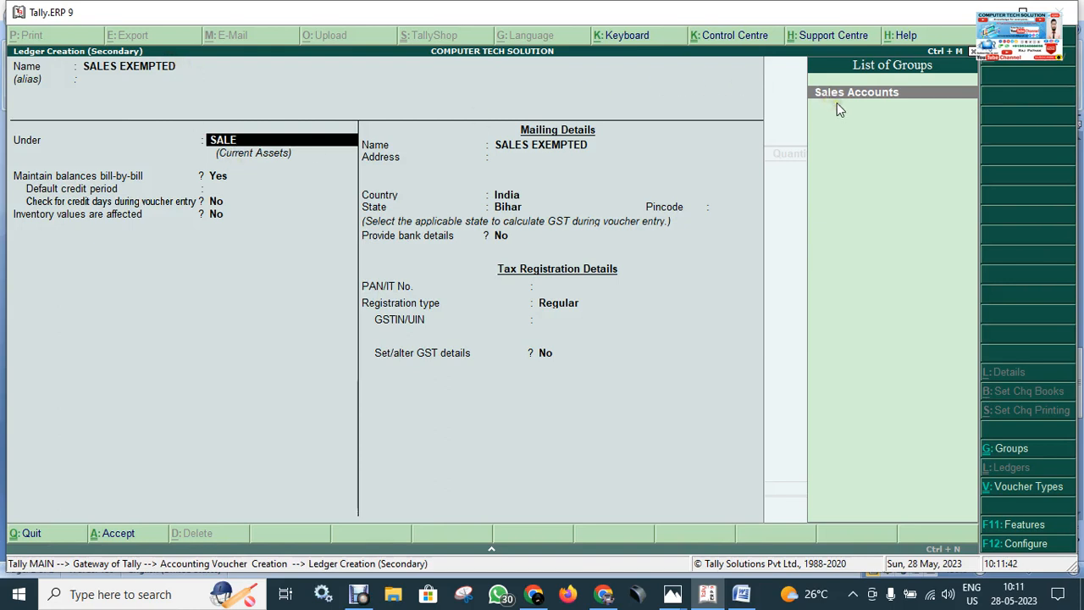
key(Return)
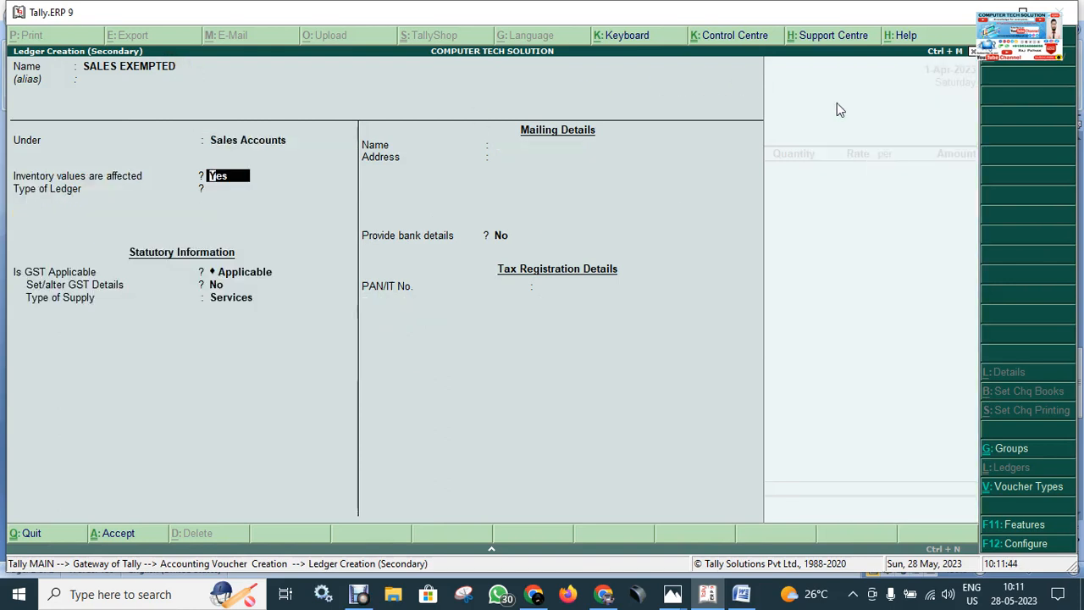
key(Return)
key(Return)
key(Return)
key(Return)
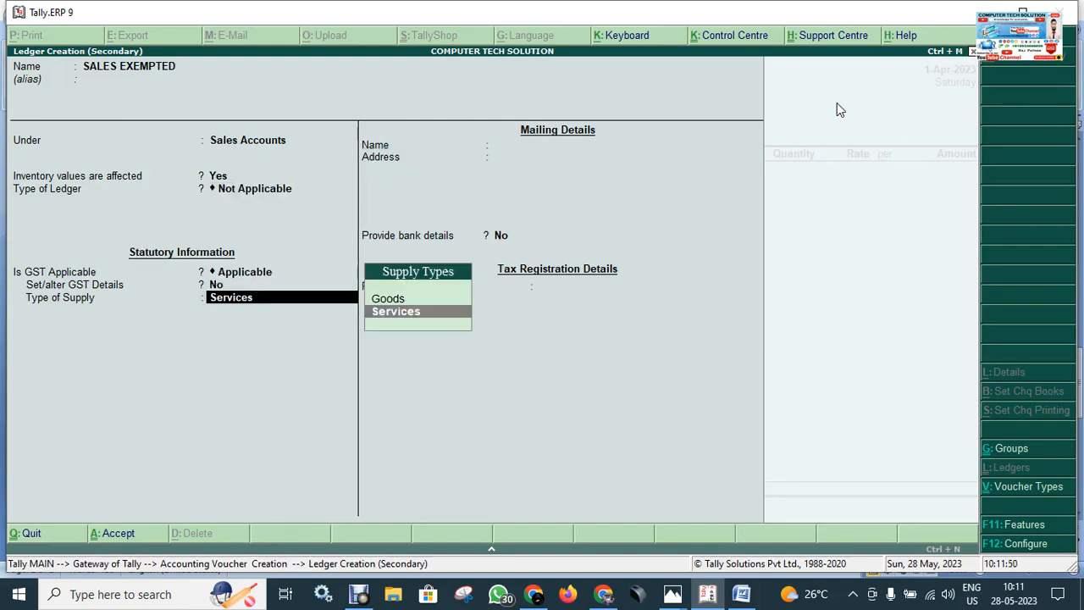
Step: Set the SALES EXEMPTED ledger's type of supply to Goods and save the ledger
key(Up)
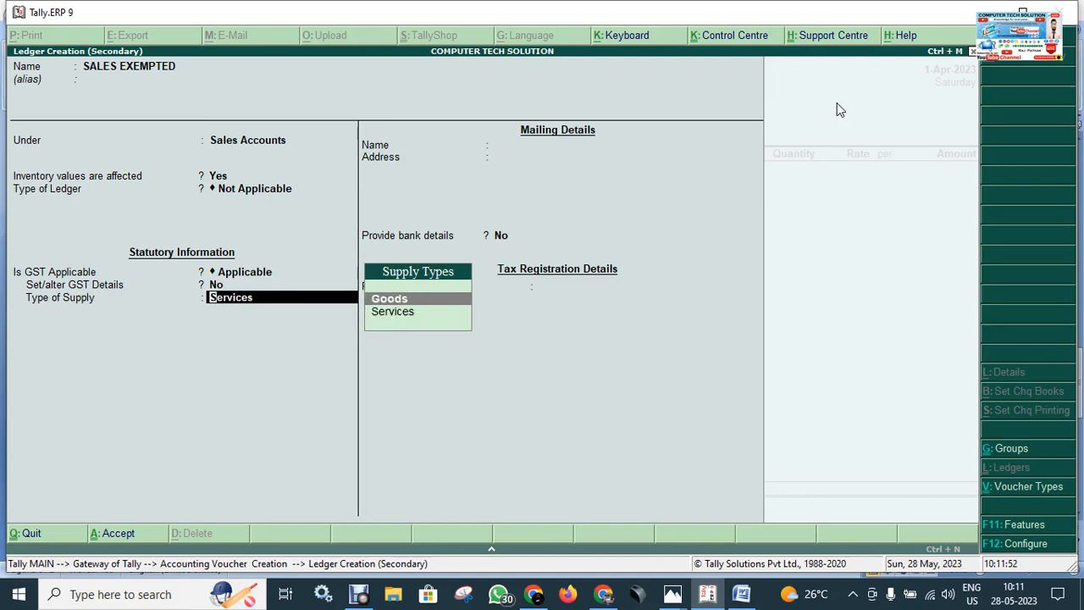
key(Return)
key(Return)
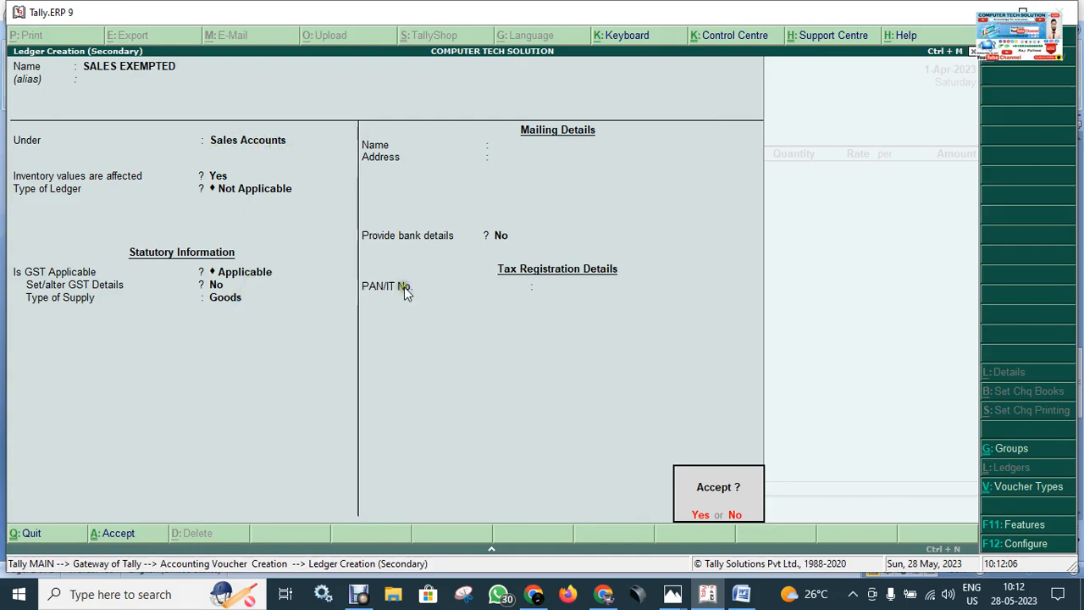
key(y)
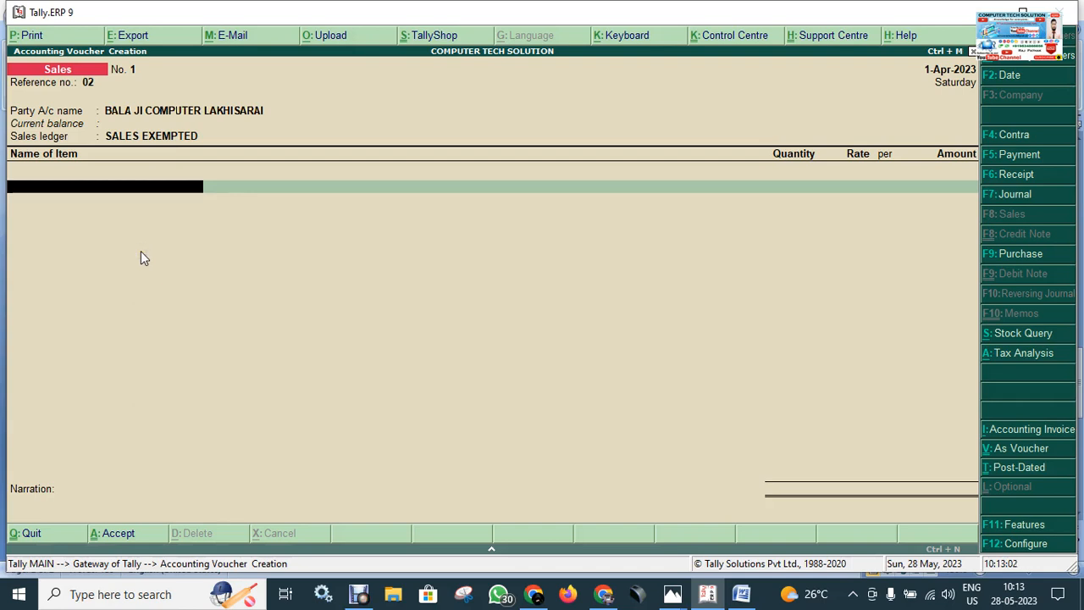
Step: Add the stock item Cpu Zebronics to the sales voucher with quantity 5 pcs at a rate of 4,580 per pcs
key(space)
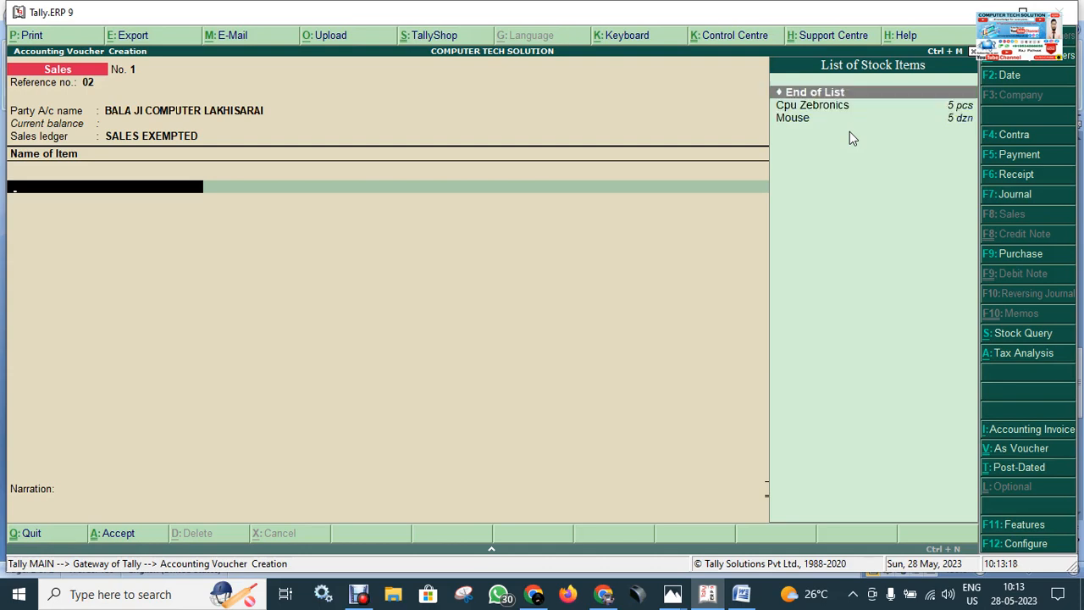
key(Down)
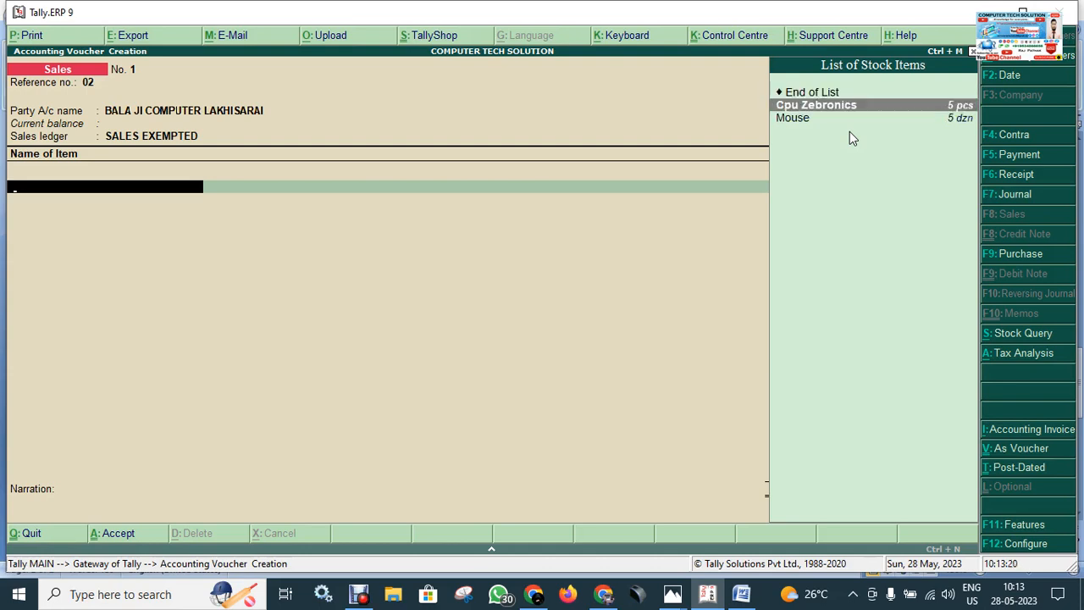
key(Return)
text(5)
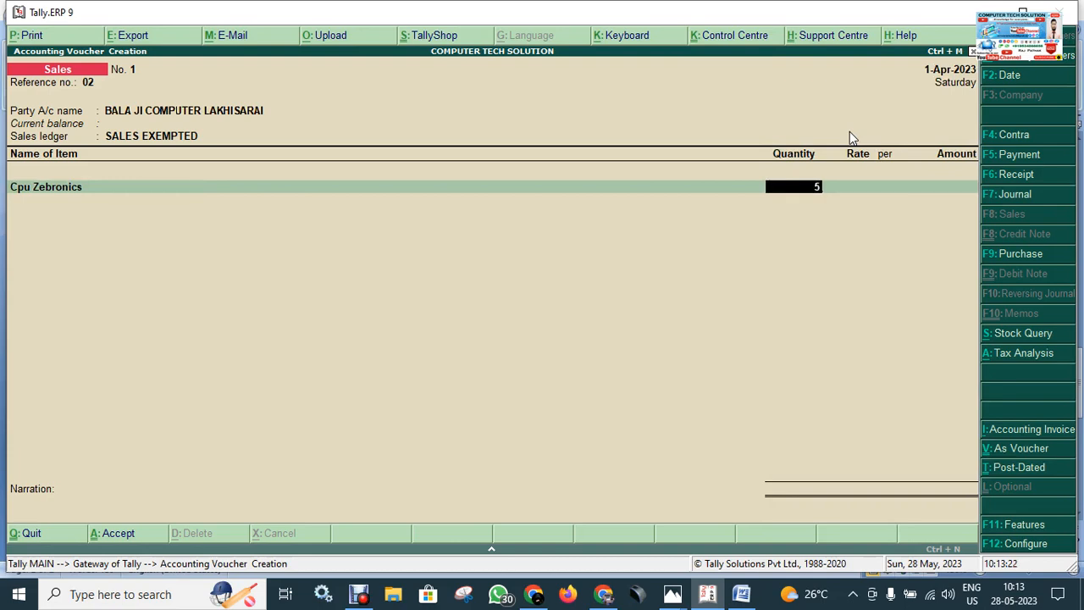
key(Return)
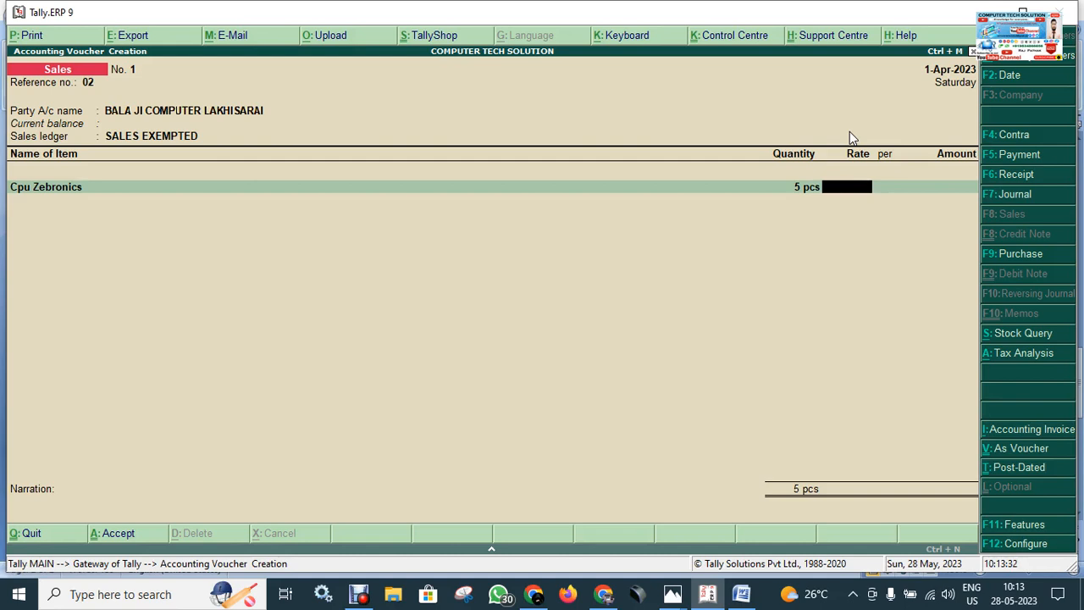
text(4580)
key(Return)
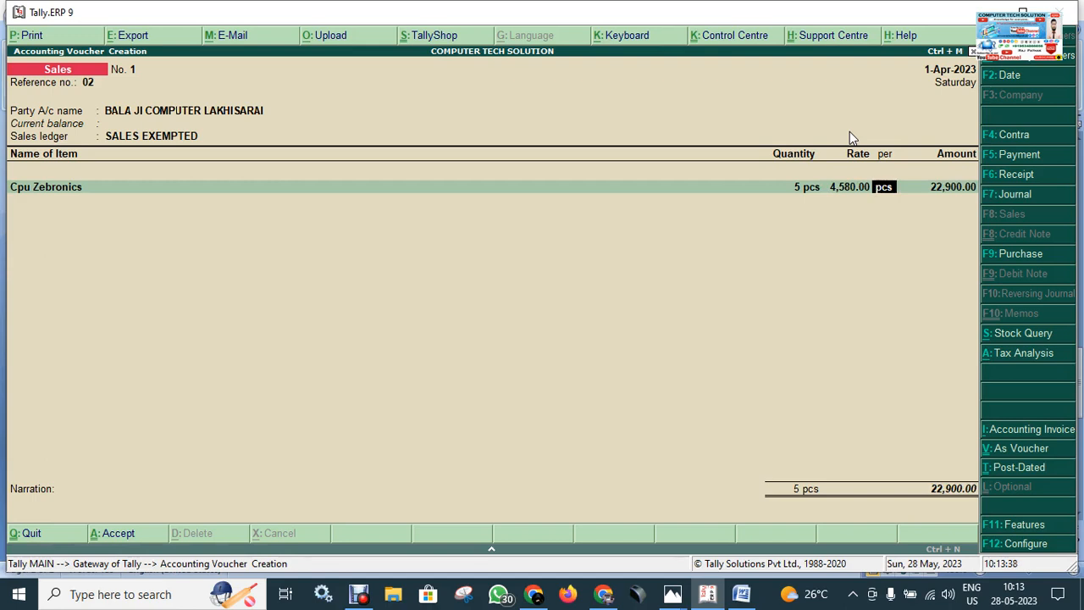
key(Return)
key(Return)
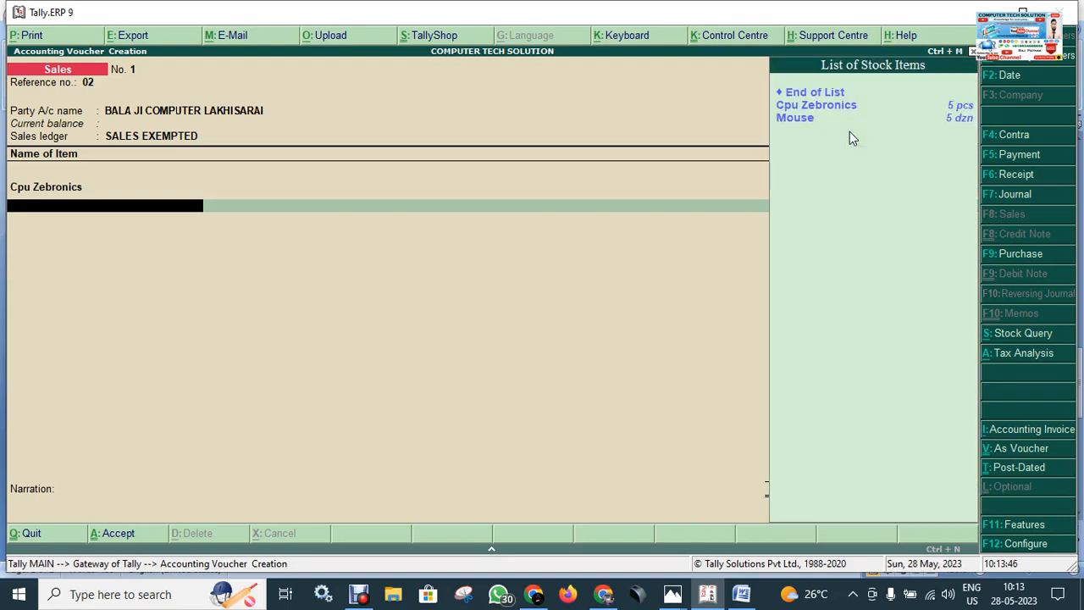
Step: Add the stock item Mouse as the second line with quantity 5 dzn at a rate of 145 per dzn
key(Down)
key(Down)
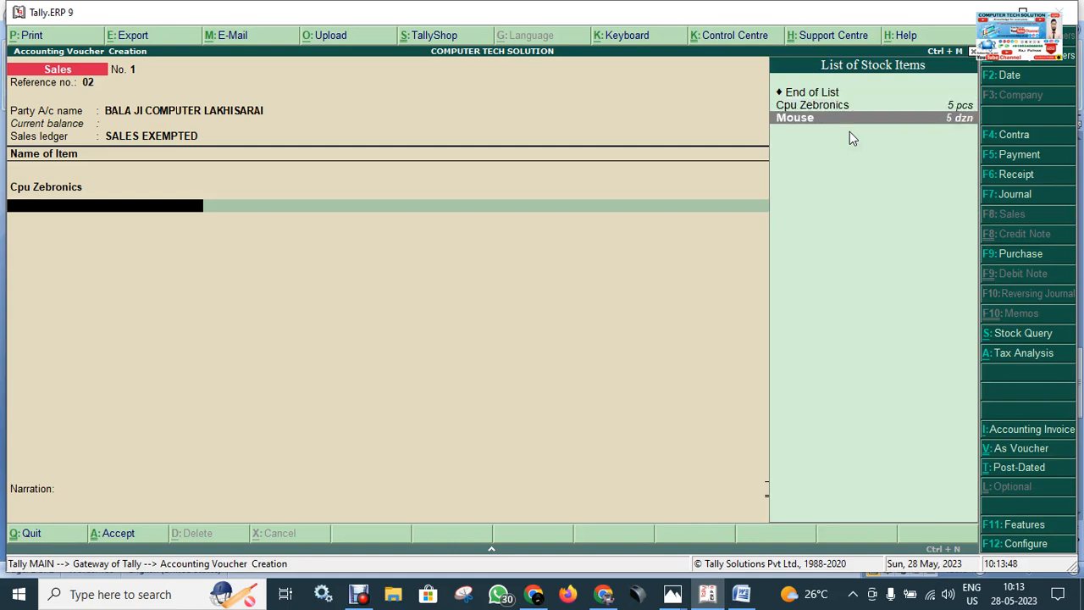
click(800, 146)
key(Return)
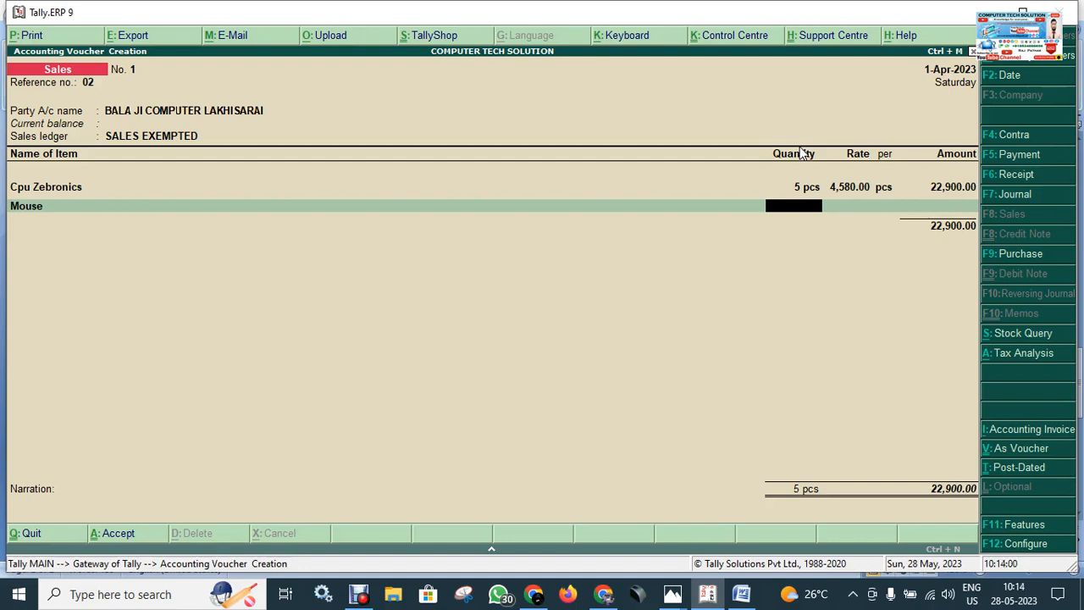
key(Return)
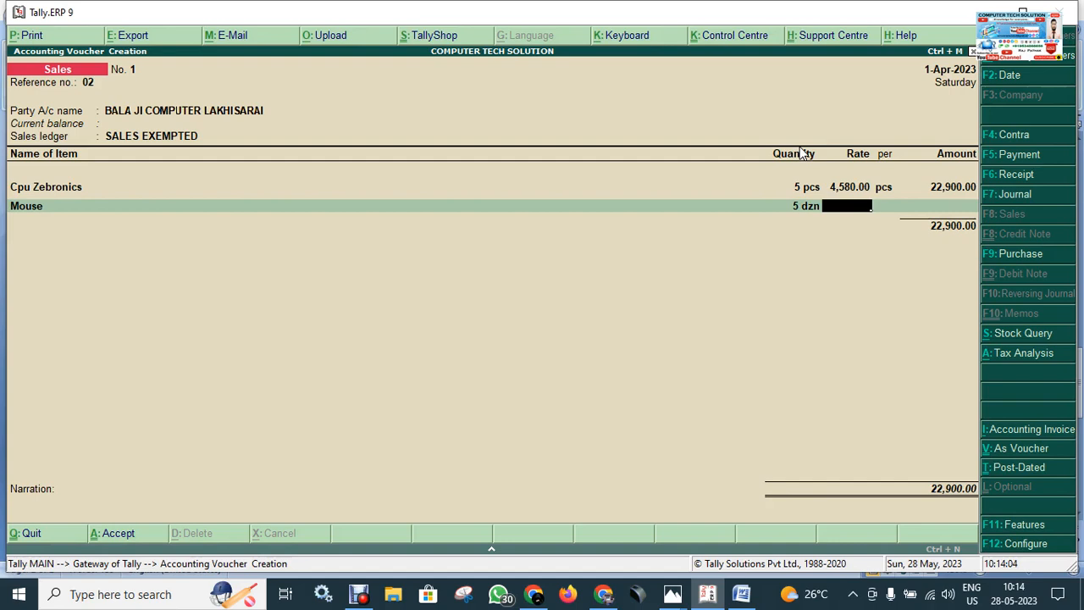
text(145)
key(Return)
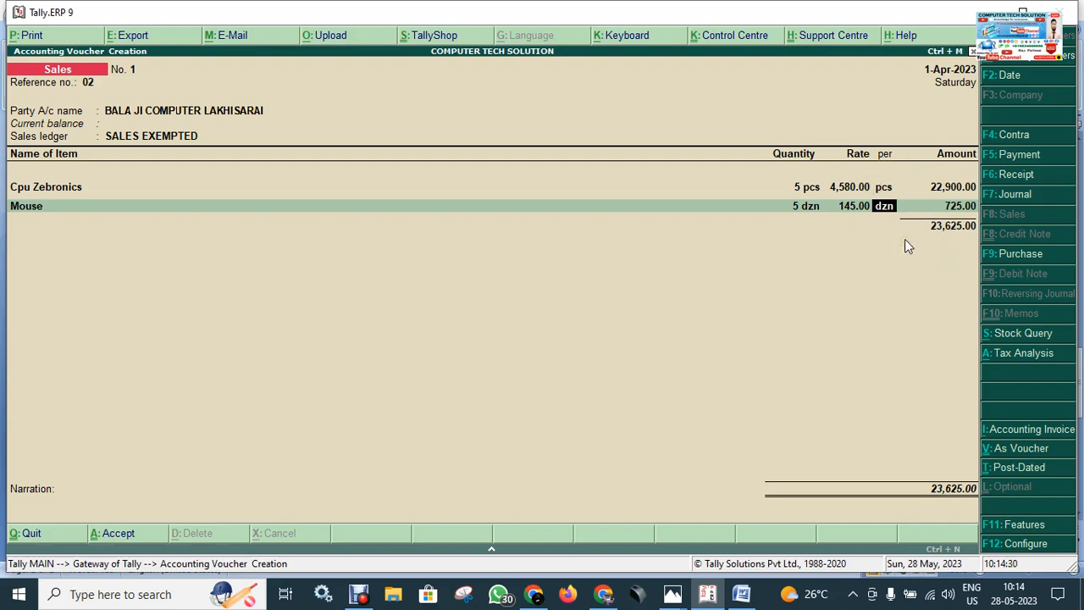
key(Return)
key(Return)
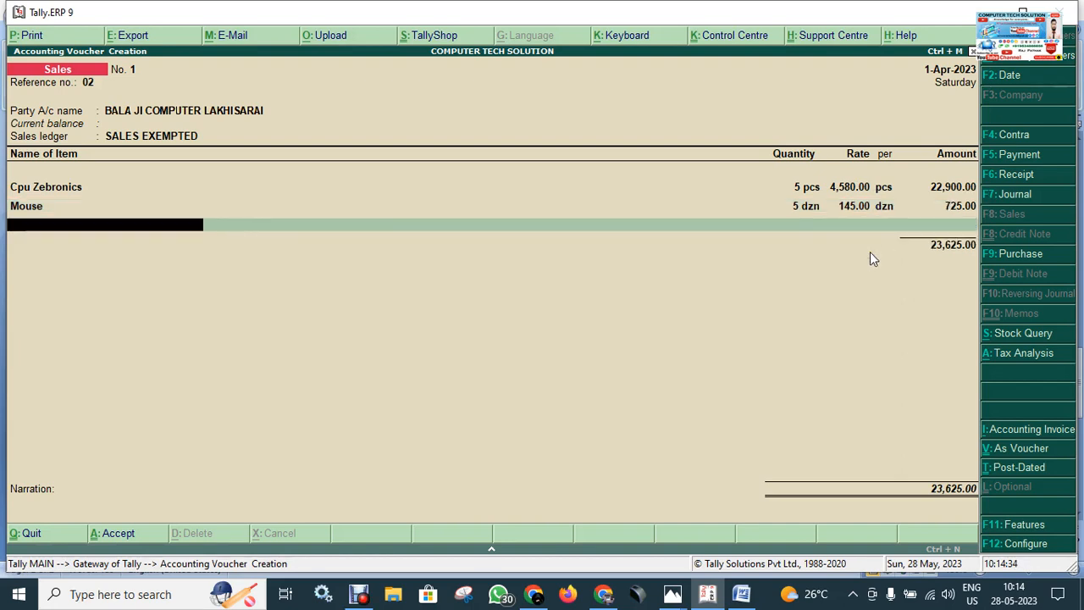
Step: End the item list without additional ledgers, leave the narration blank and save the sales voucher
key(Return)
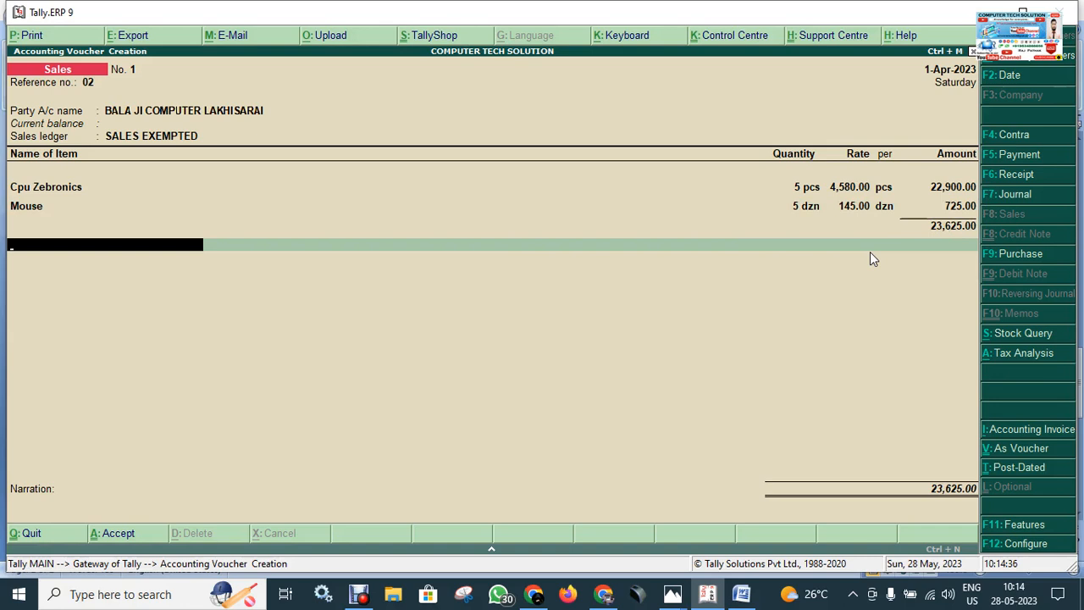
key(Return)
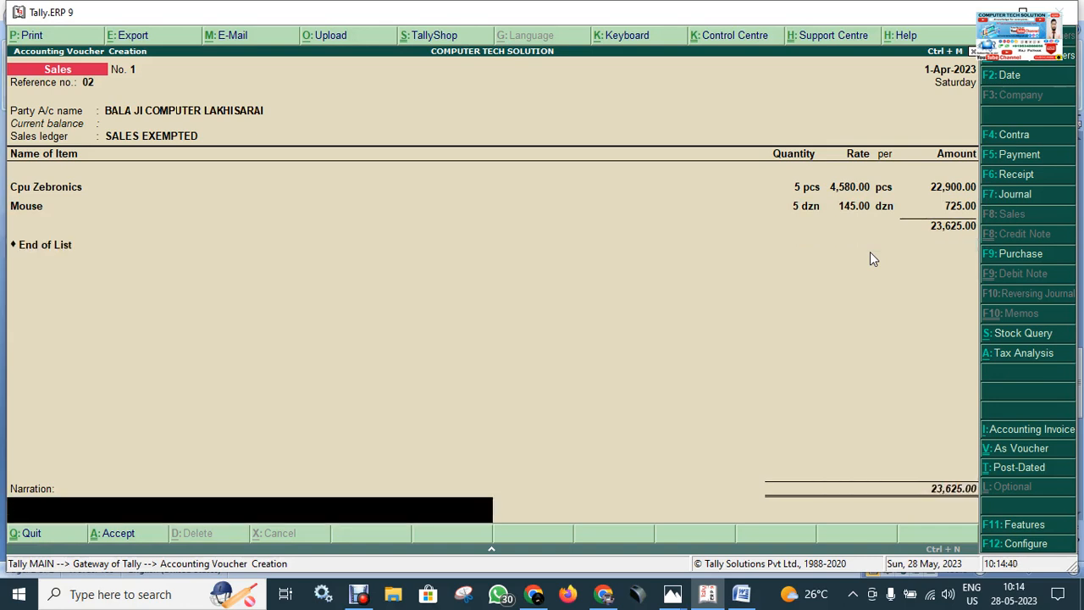
key(Return)
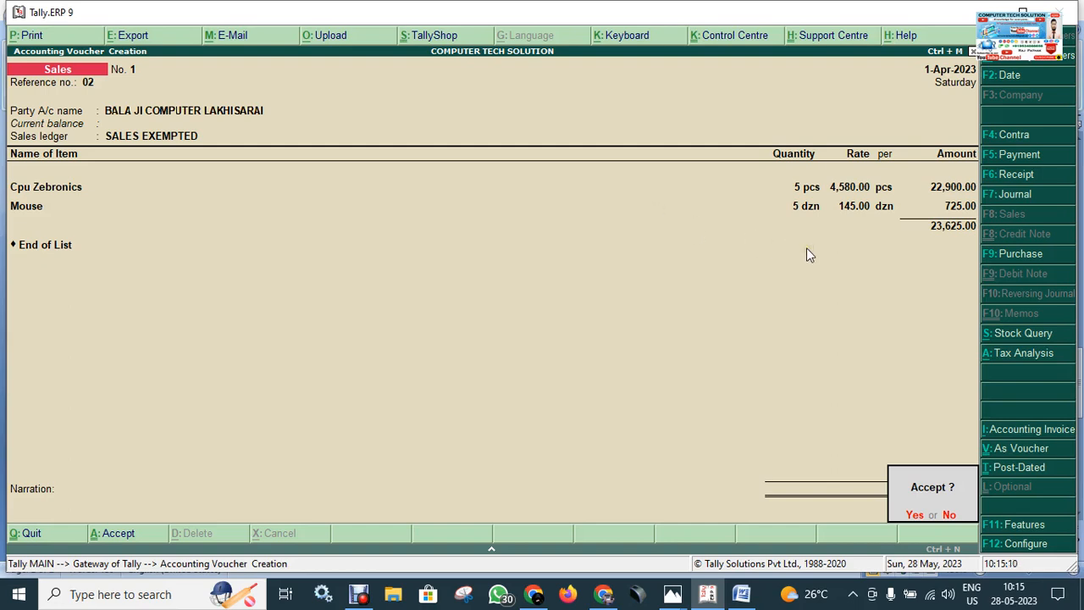
key(Return)
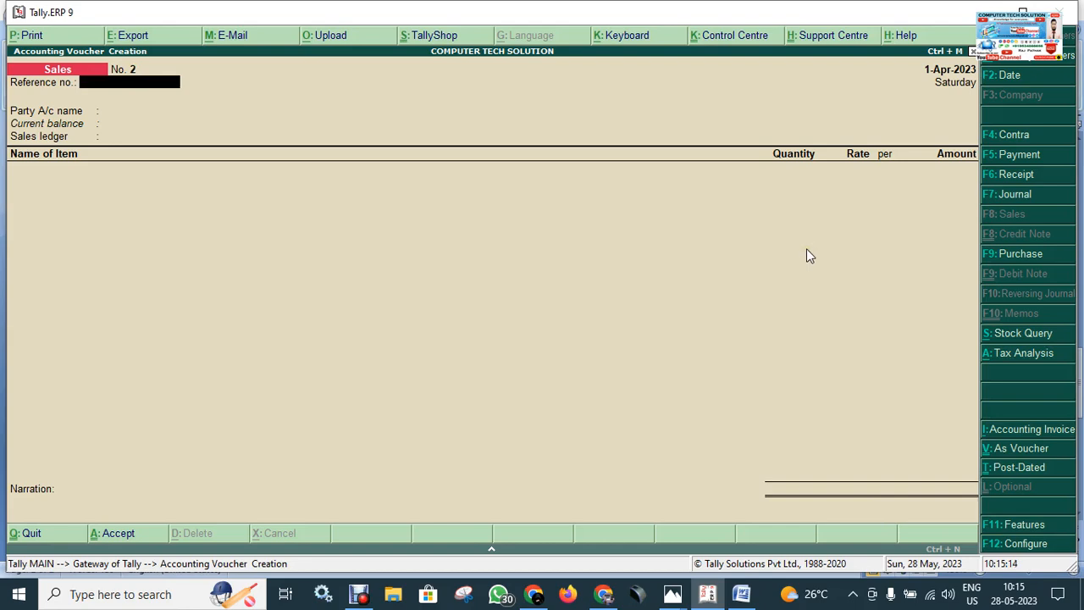
Step: Leave voucher entry and open the Day Book to check the recorded vouchers
key(Escape)
key(y)
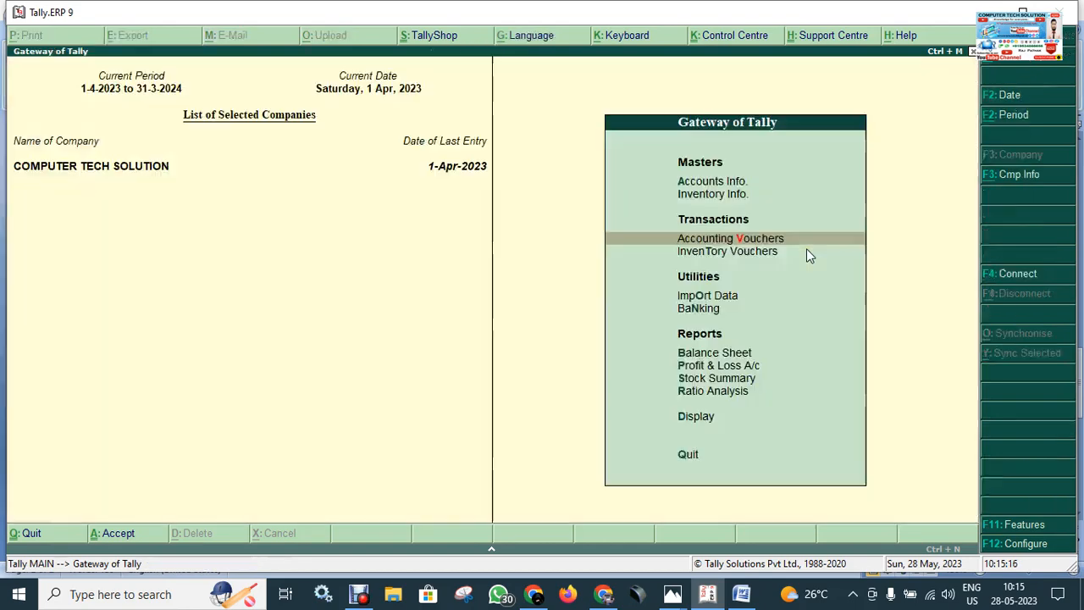
key(Escape)
key(n)
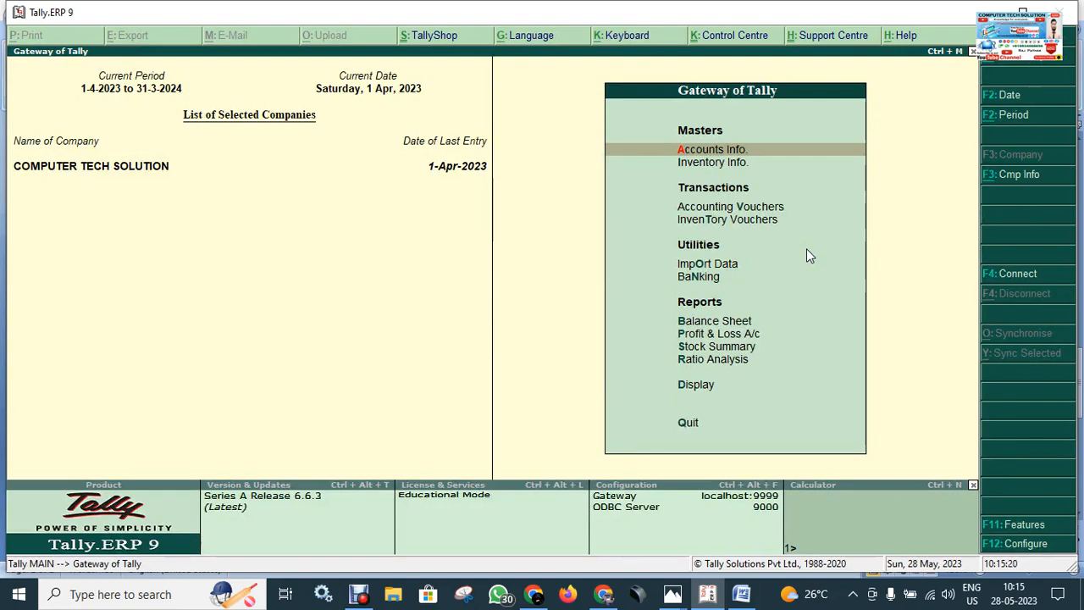
key(Down)
key(Down)
key(Down)
key(Down)
key(Down)
key(Down)
key(Down)
key(Down)
key(Down)
key(Down)
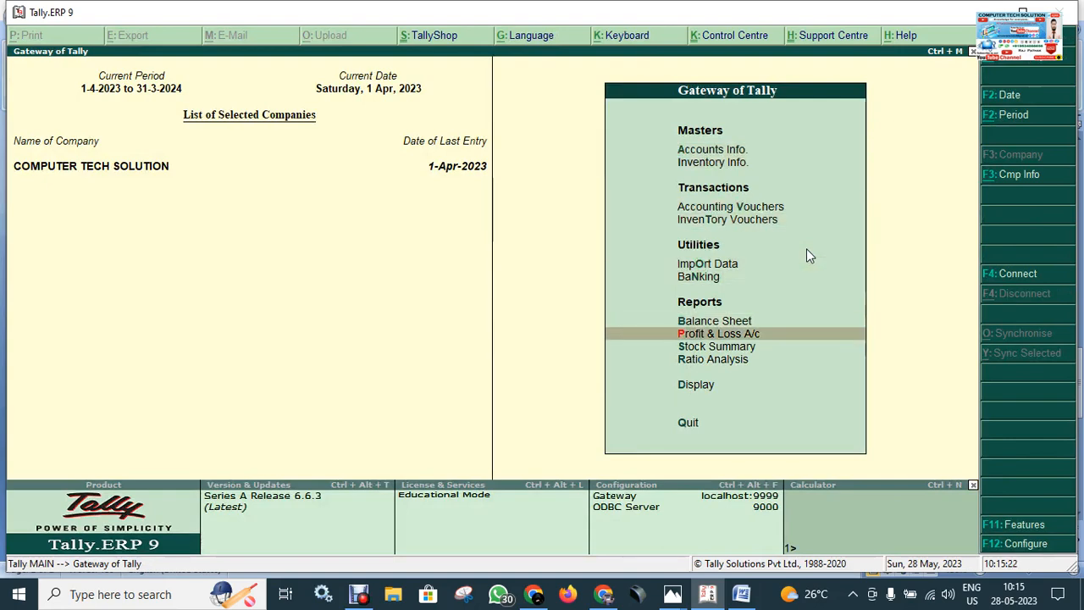
key(Return)
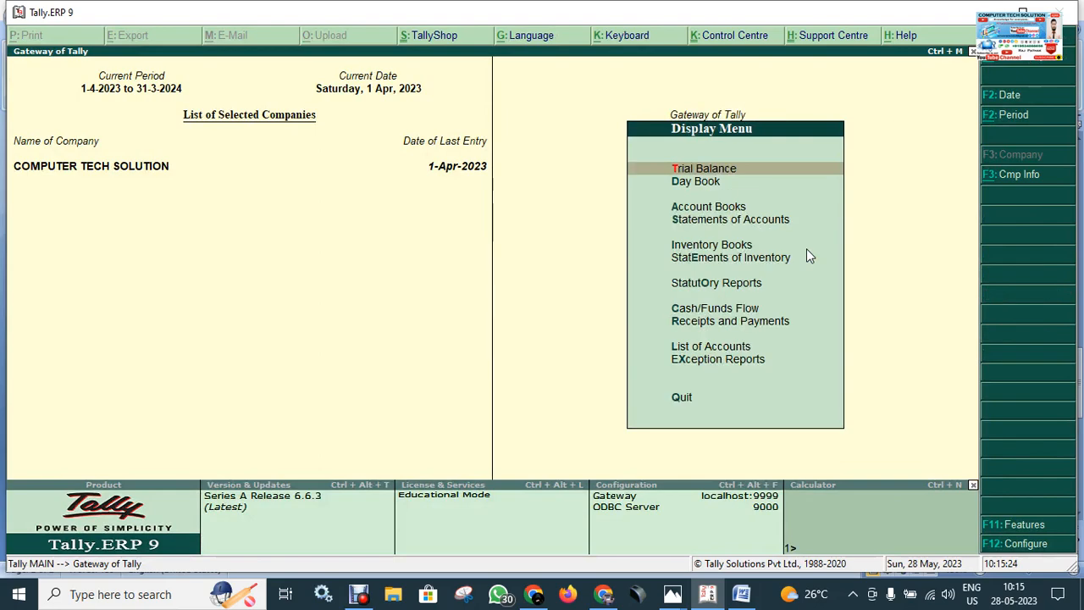
key(Down)
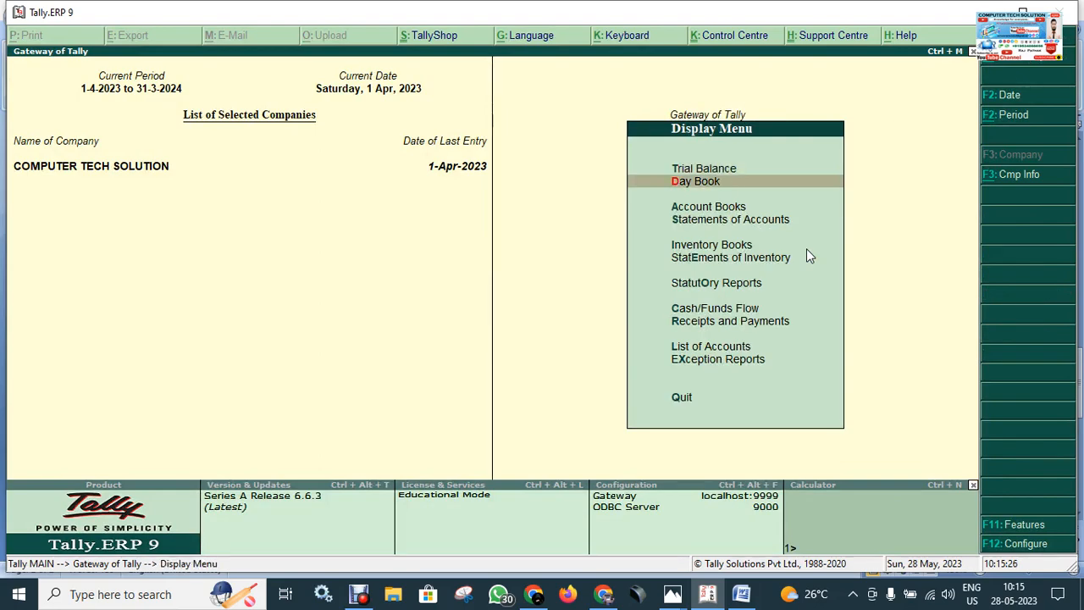
key(Return)
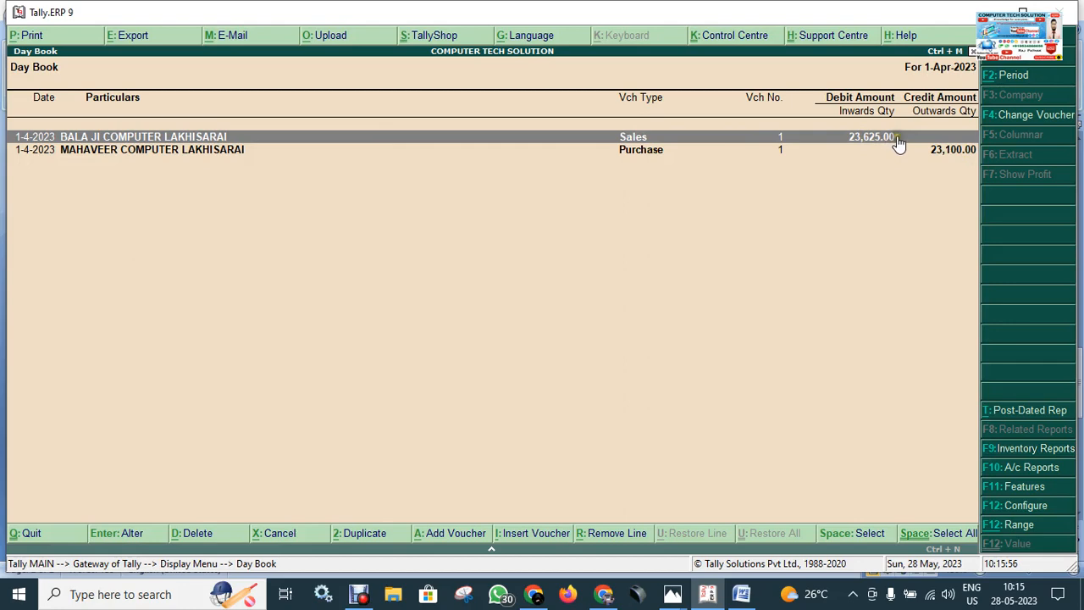
Step: Open the BALA JI COMPUTER LAKHISARAI sales voucher from the Day Book, check its reference number and entries, and close it without saving
click(867, 161)
click(864, 175)
click(863, 178)
click(861, 187)
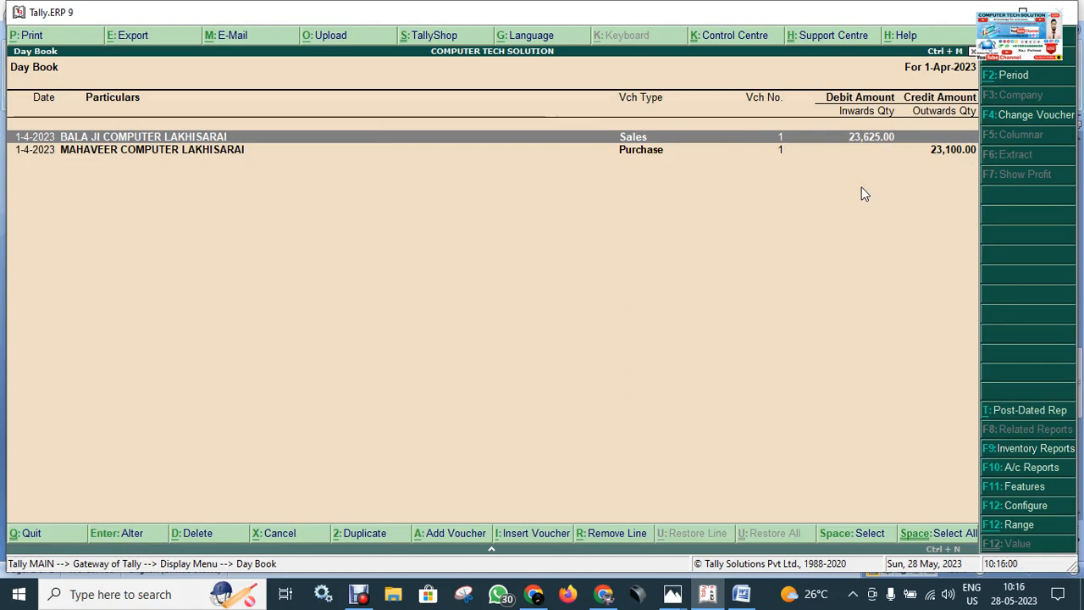
key(Return)
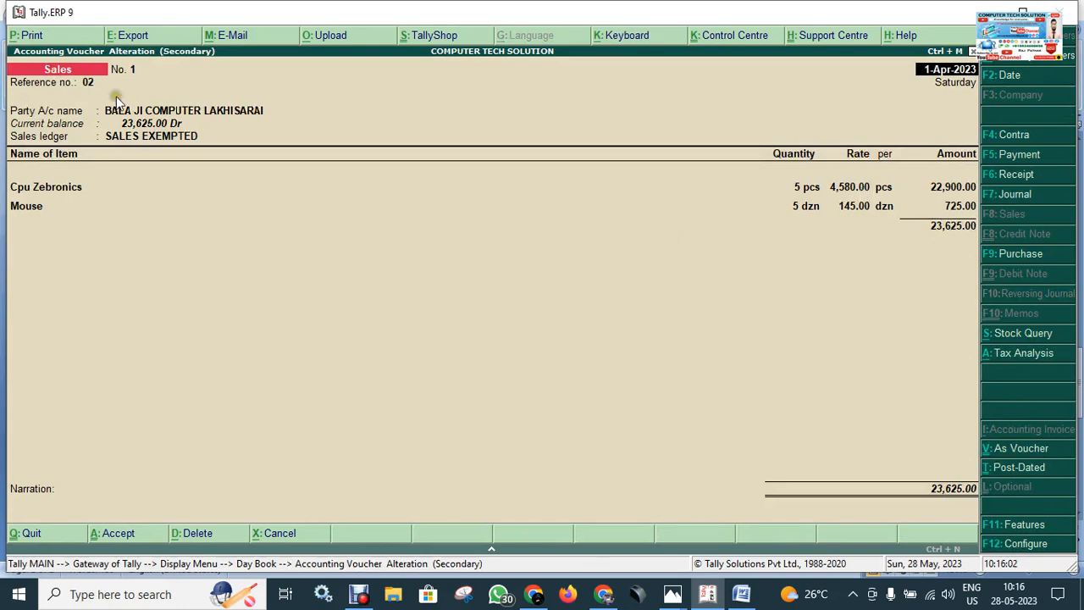
click(90, 84)
key(Escape)
key(y)
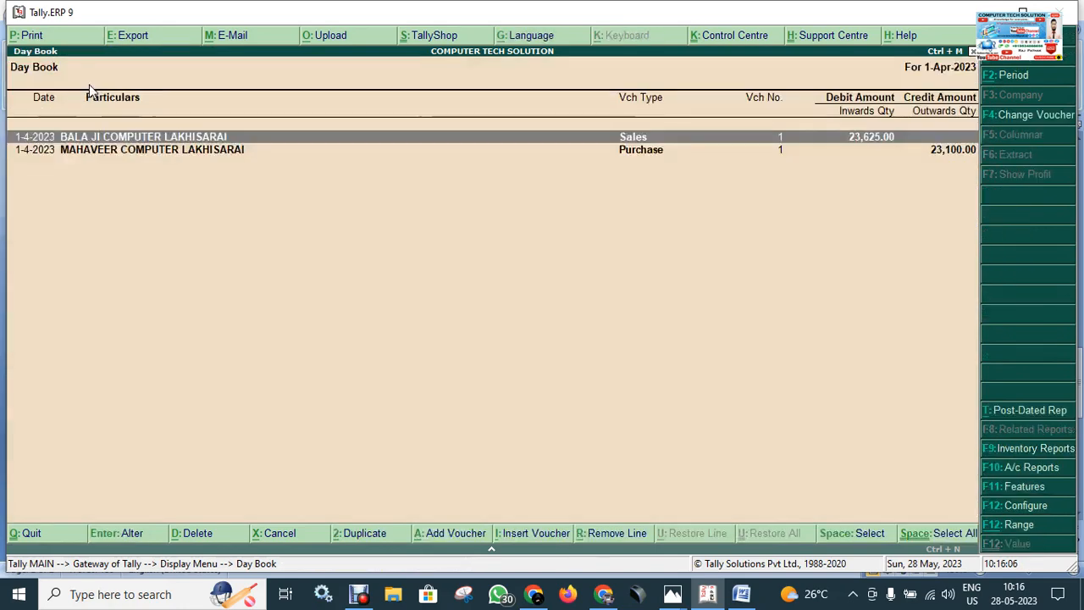
Step: Open the MAHAVEER COMPUTER LAKHISARAI purchase voucher from the Day Book to check its entries, and close it without saving
key(Down)
key(Return)
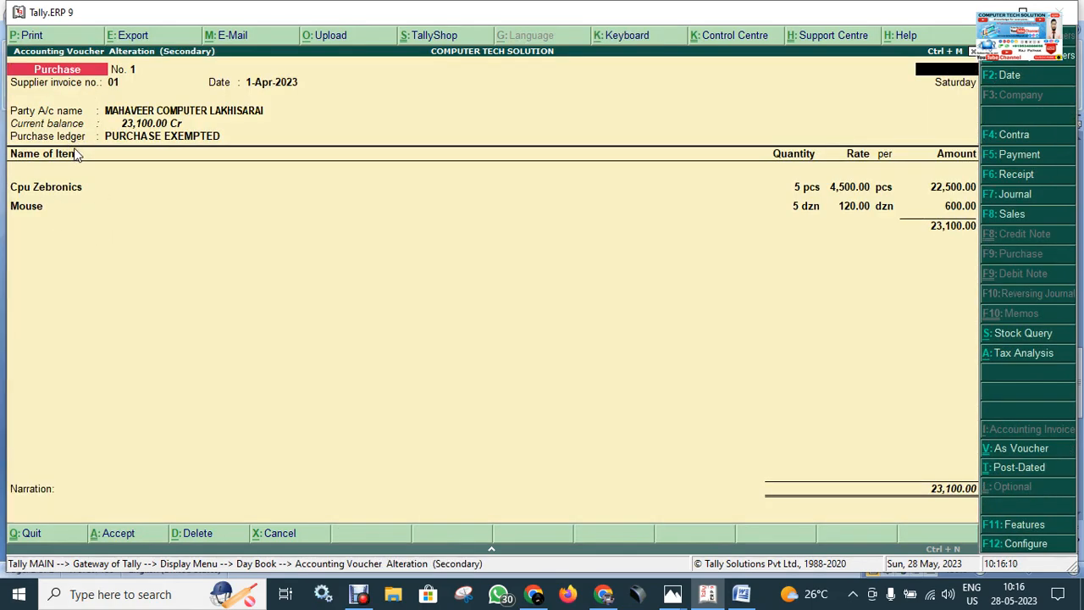
key(Escape)
key(y)
Step: Leave the Day Book, return to the Gateway of Tally and open the Profit & Loss A/c report
key(Escape)
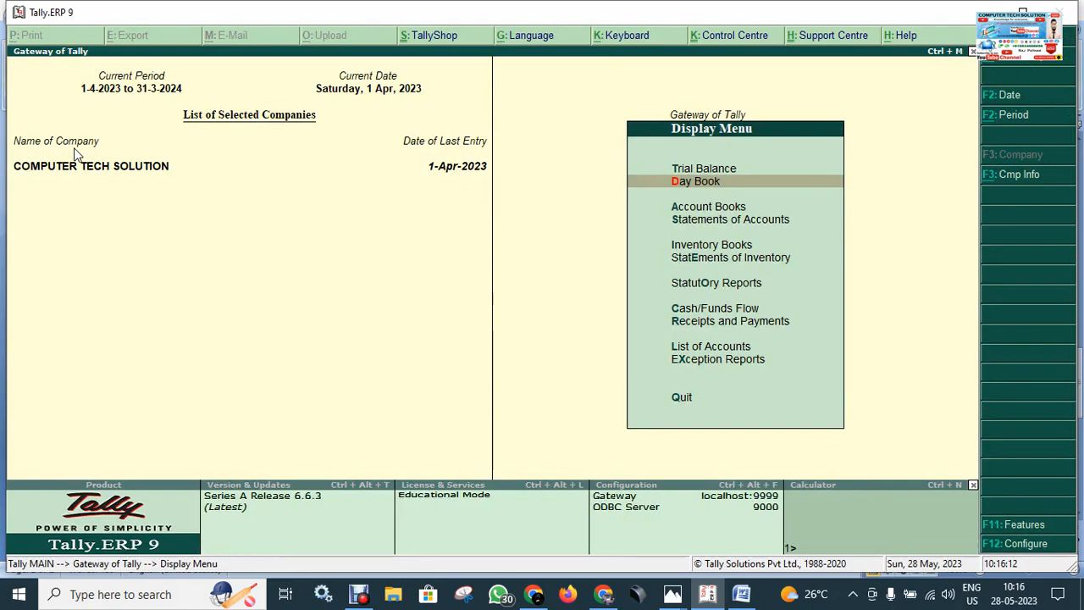
key(Escape)
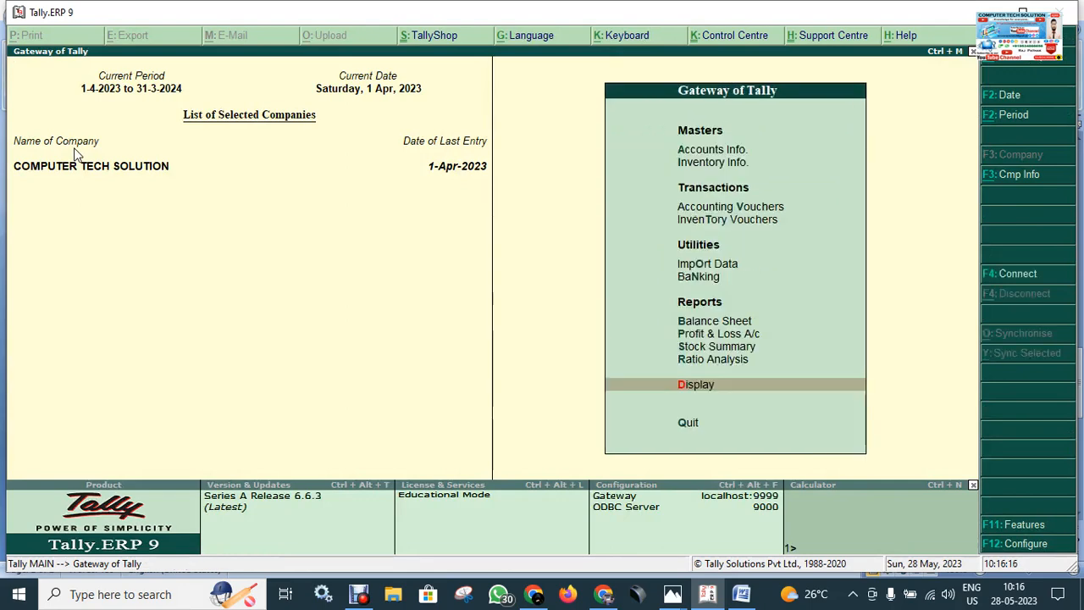
key(Up)
key(Up)
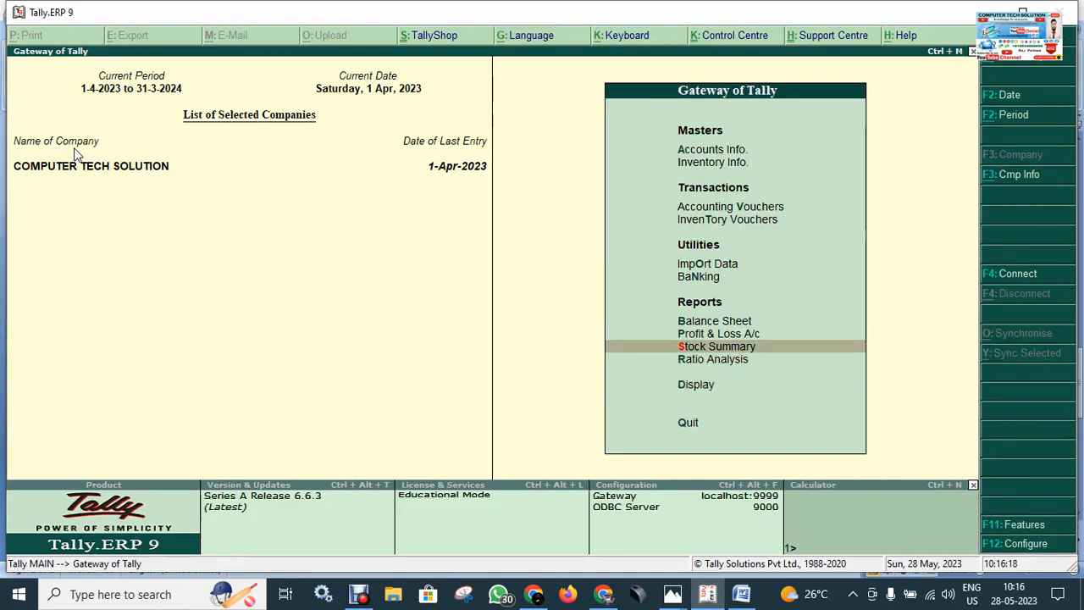
key(Up)
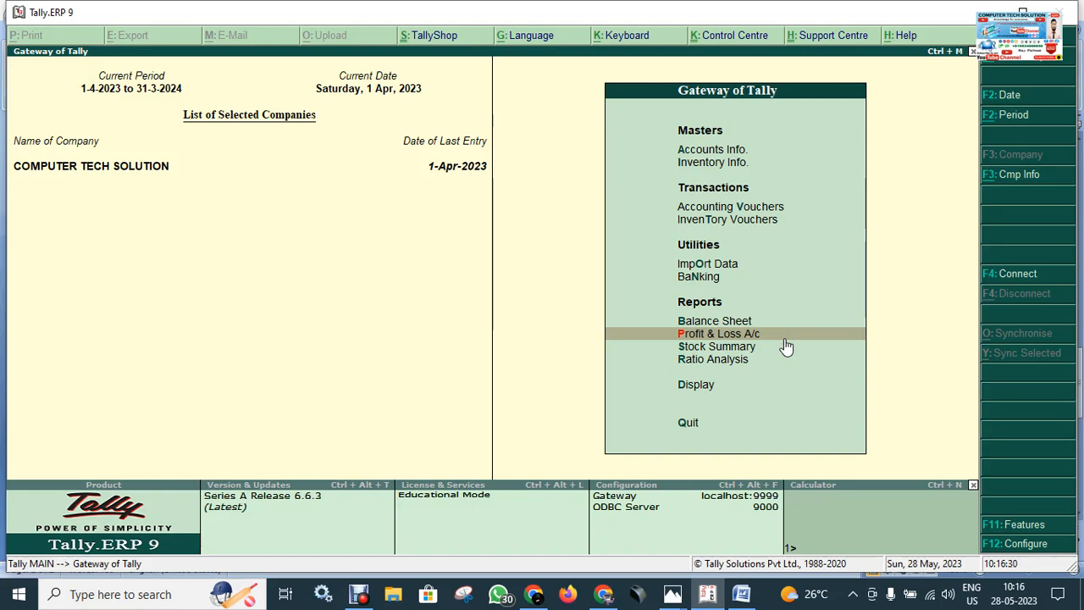
key(Return)
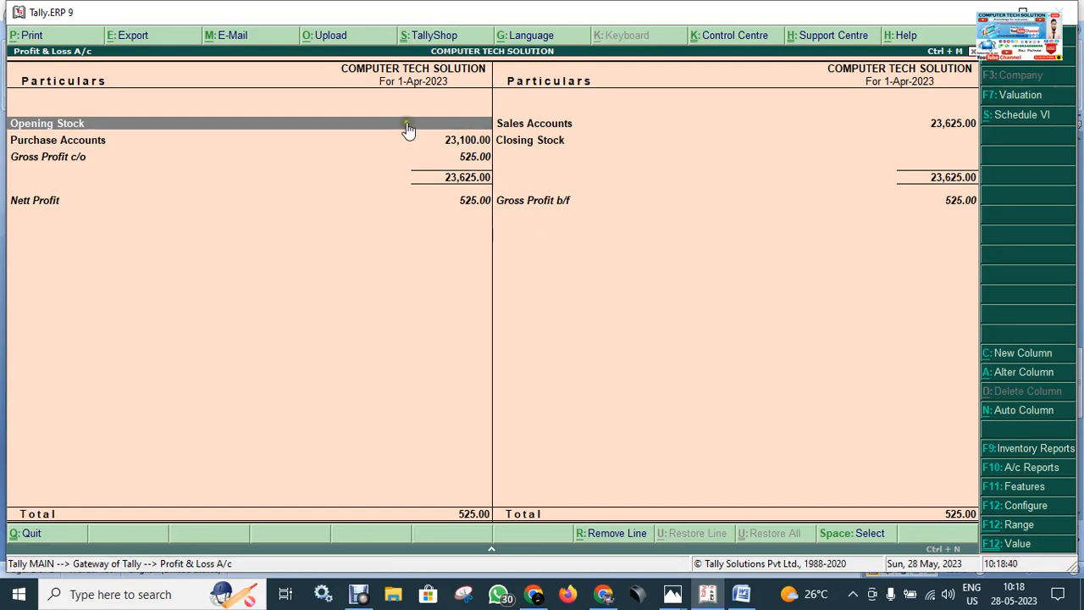
Step: Examine the Purchase Accounts and Sales Accounts totals and expand the Profit & Loss A/c to its detailed view
click(70, 144)
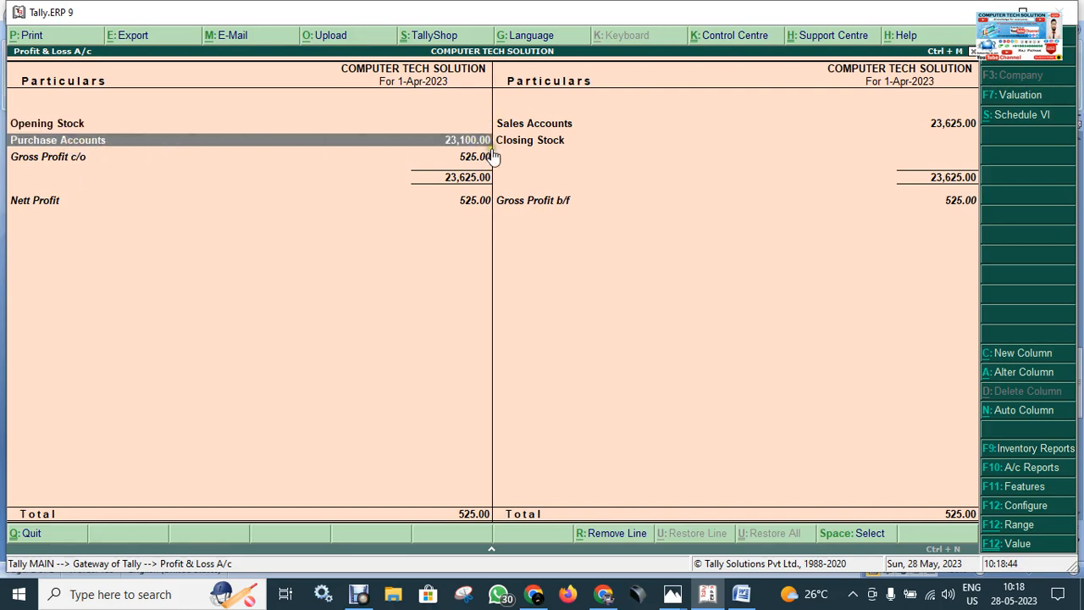
click(562, 122)
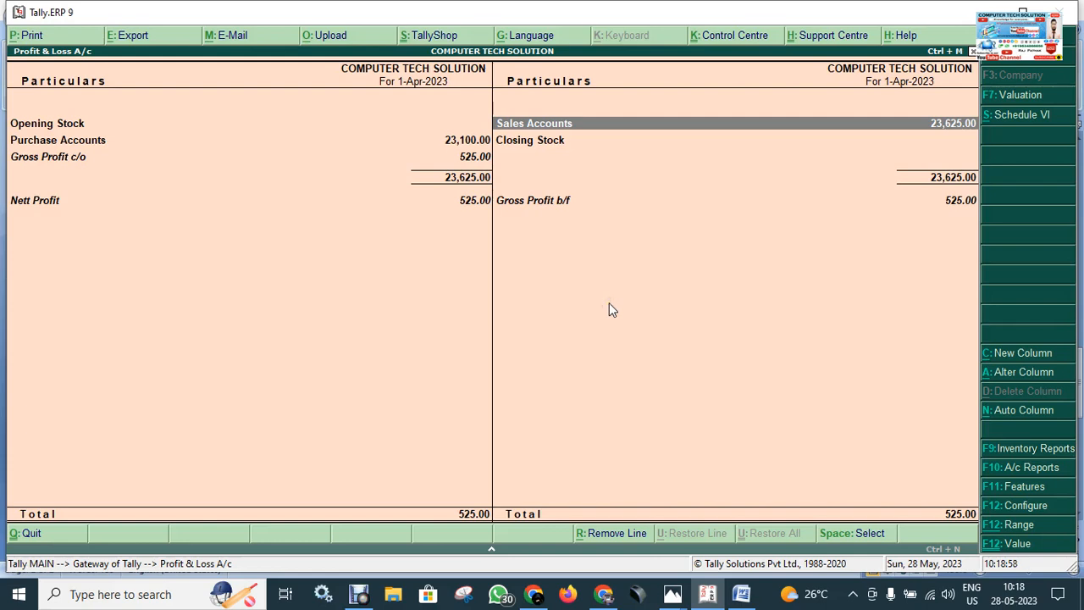
key(alt+F1)
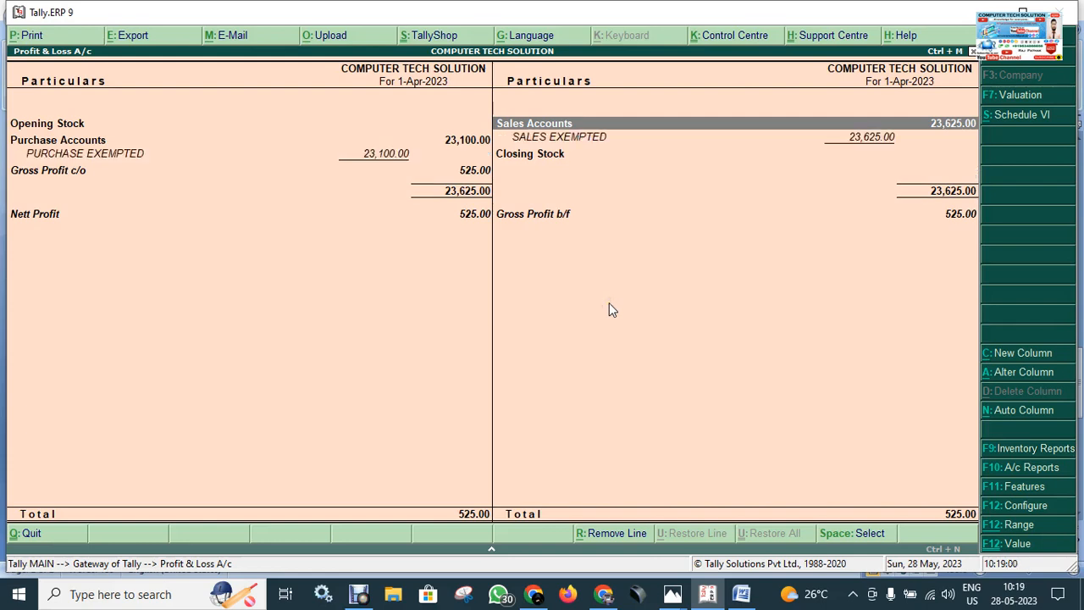
key(alt+F1)
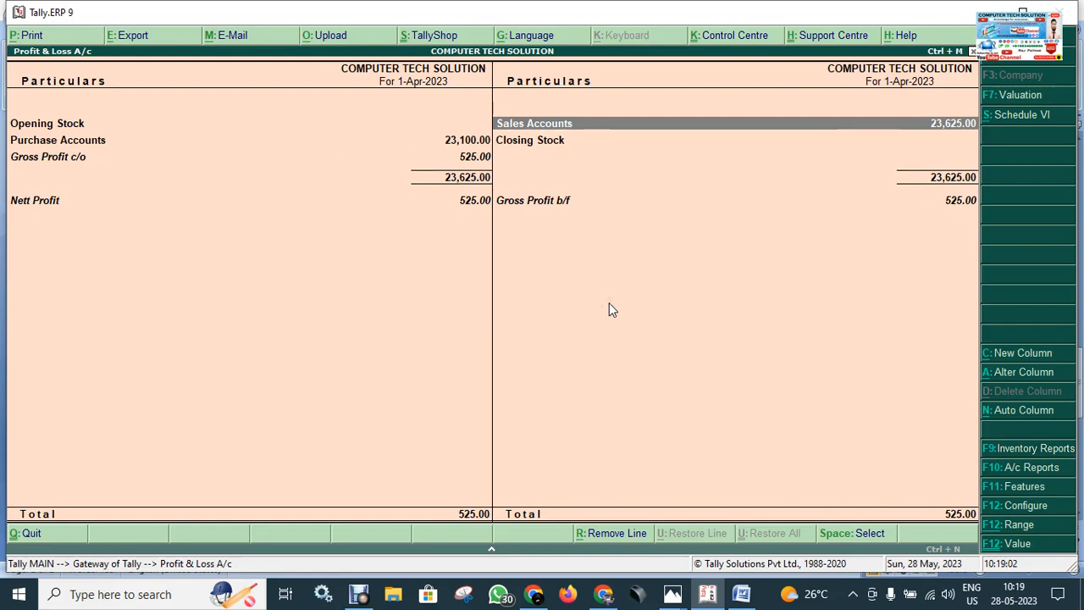
key(alt+F1)
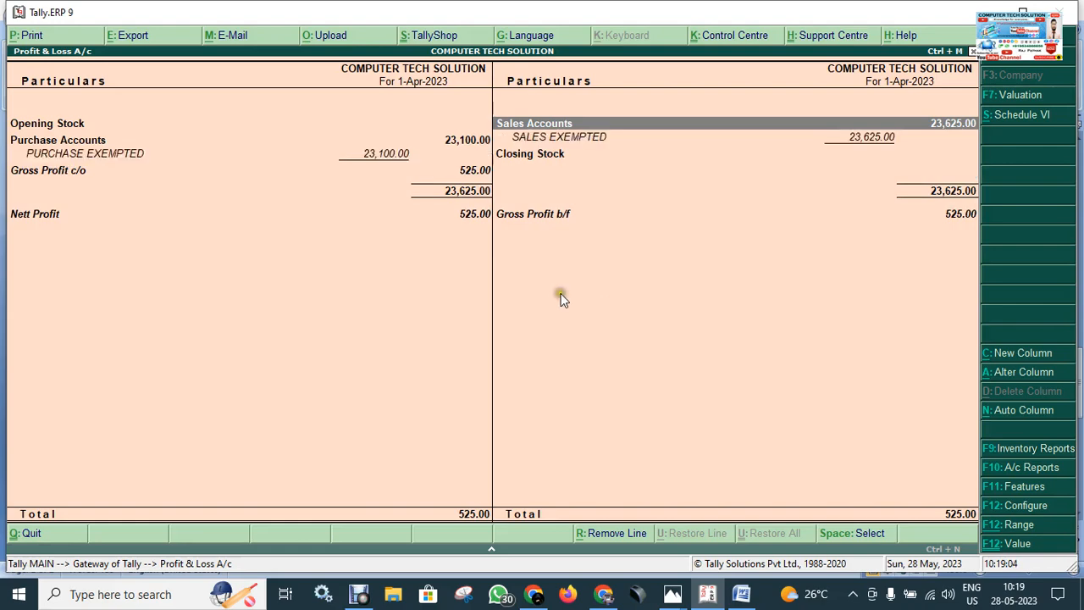
Step: Switch to the Tally notes in Microsoft Word and add the bullet "ALT+F1-CHECK DETAIL" below the PRINT BILL line
click(742, 594)
click(454, 489)
key(Return)
text(AL)
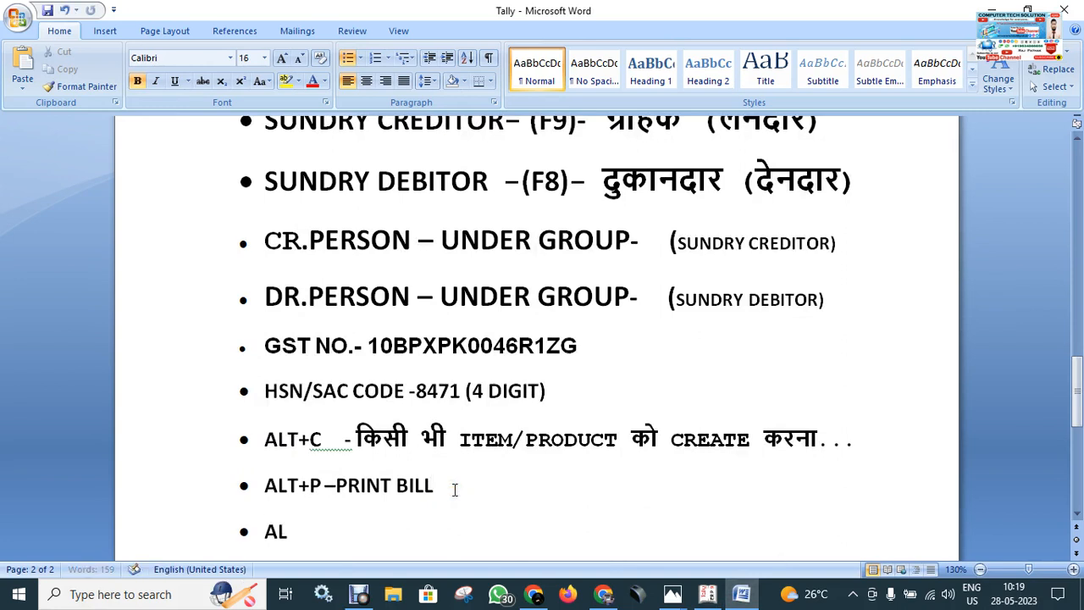
text(T+F1-)
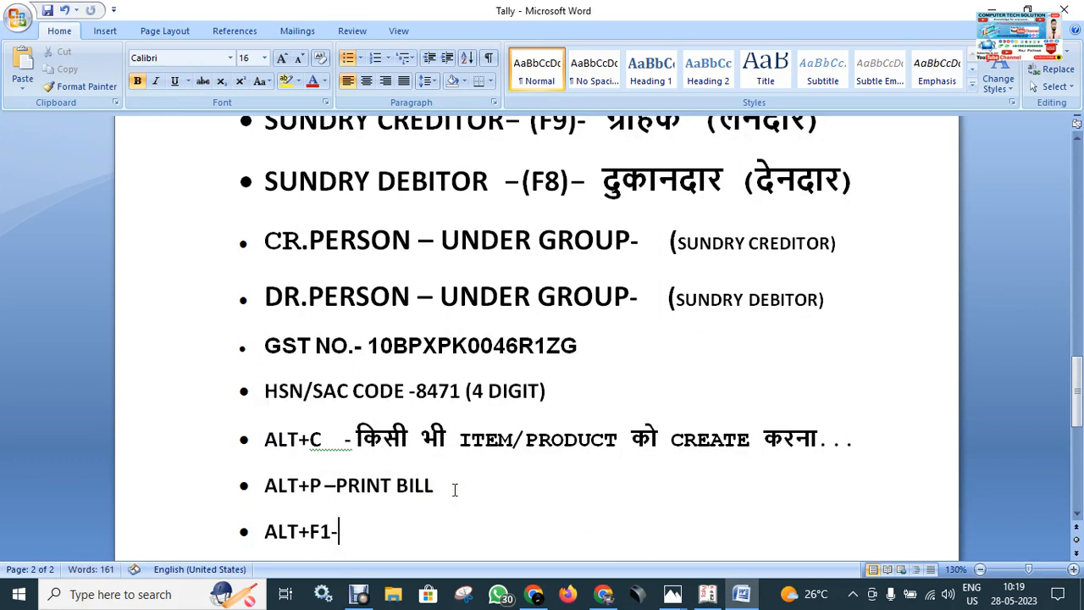
text(DETAIL)
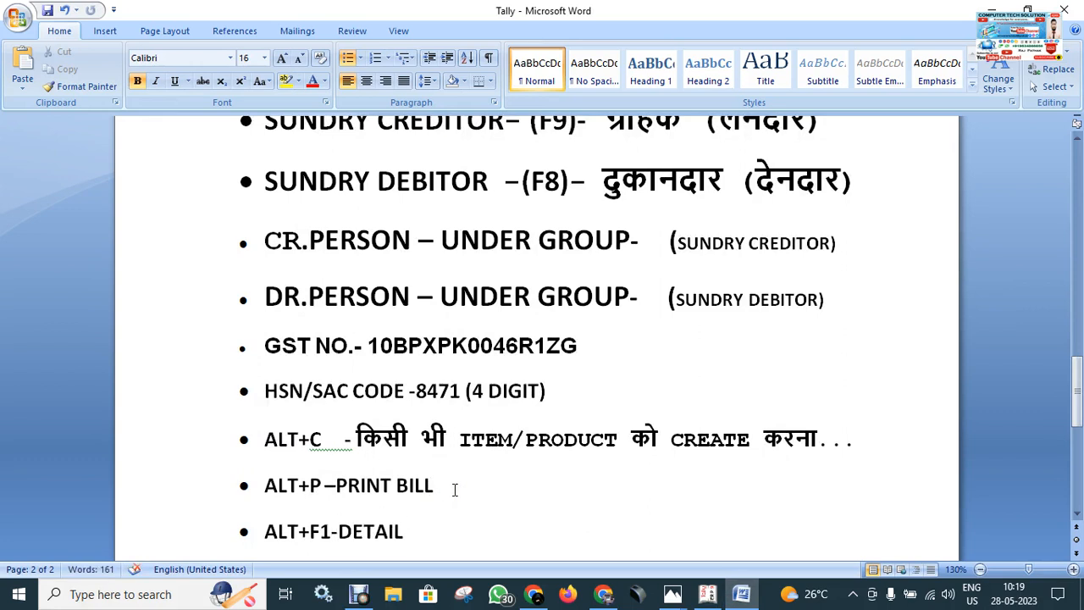
click(338, 532)
text(CHECK)
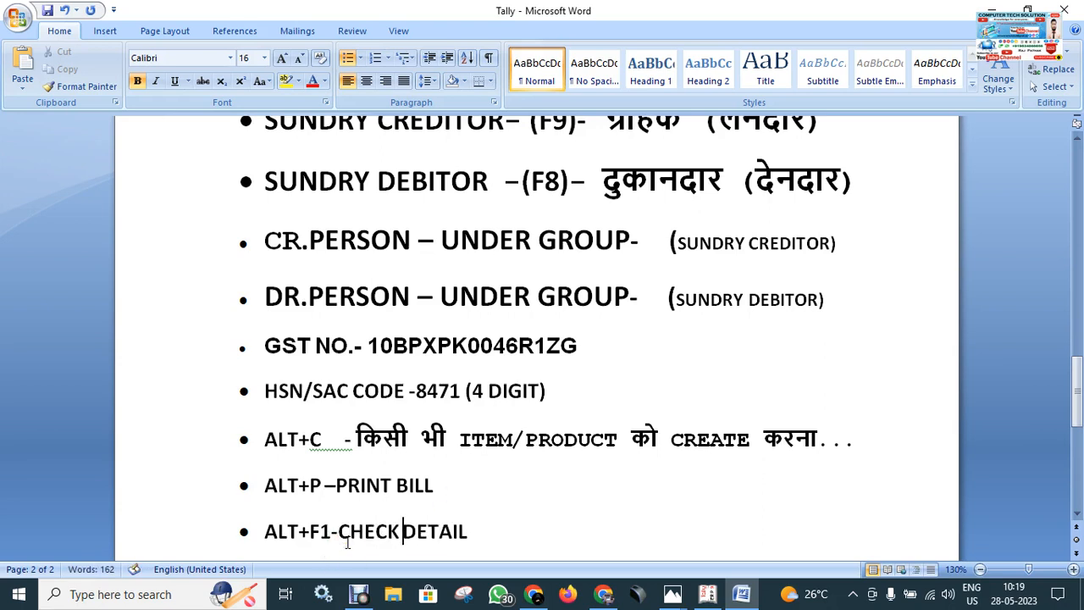
scroll(439, 515, down, 1)
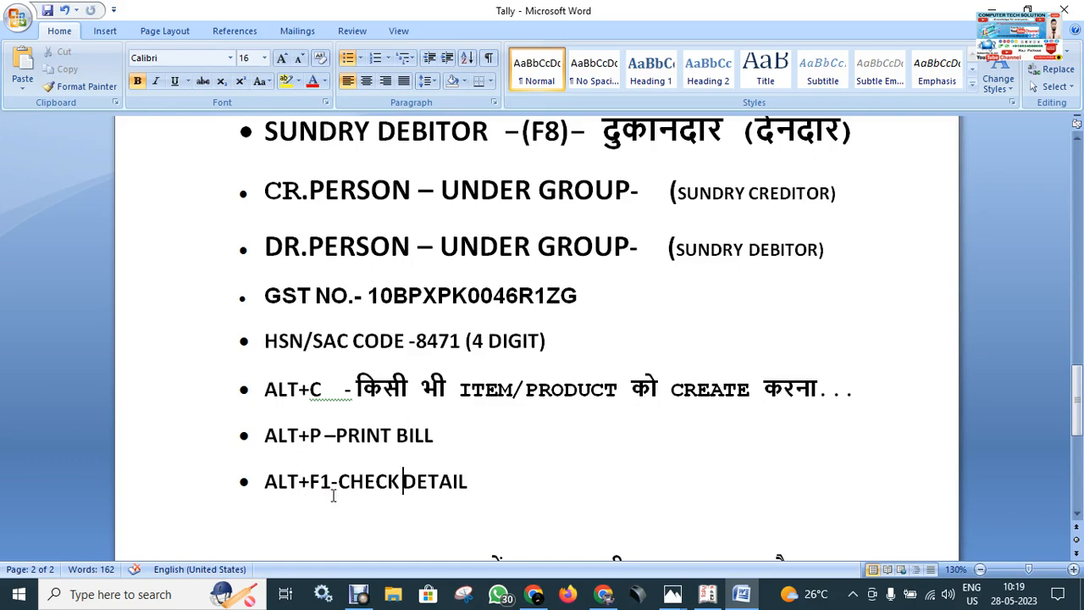
Step: Switch back to Tally.ERP 9, examine the PURCHASE EXEMPTED line in the Profit & Loss A/c and close the report
click(710, 594)
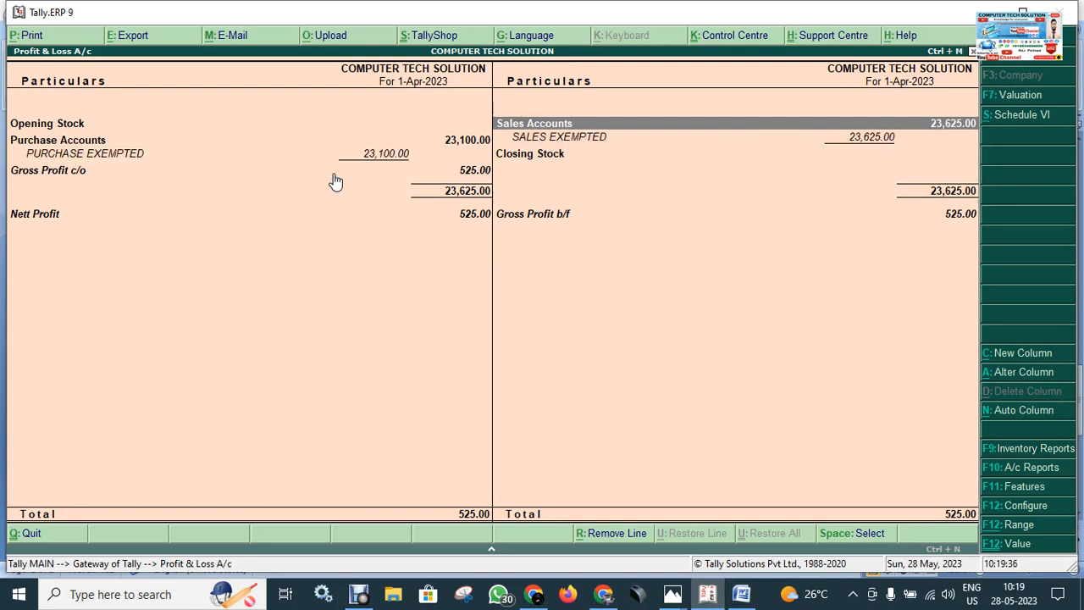
click(89, 156)
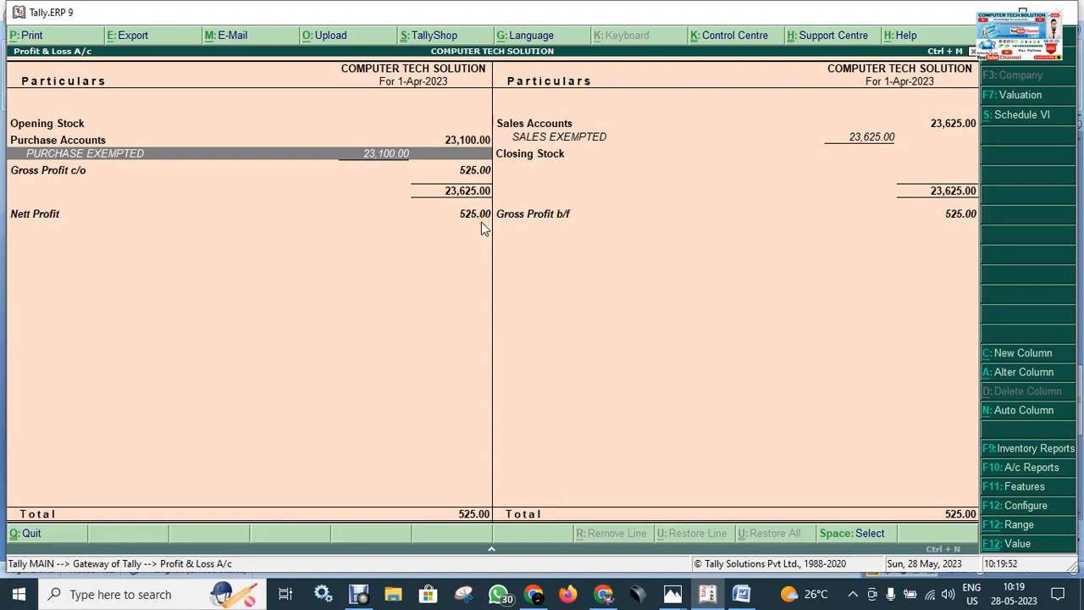
key(Escape)
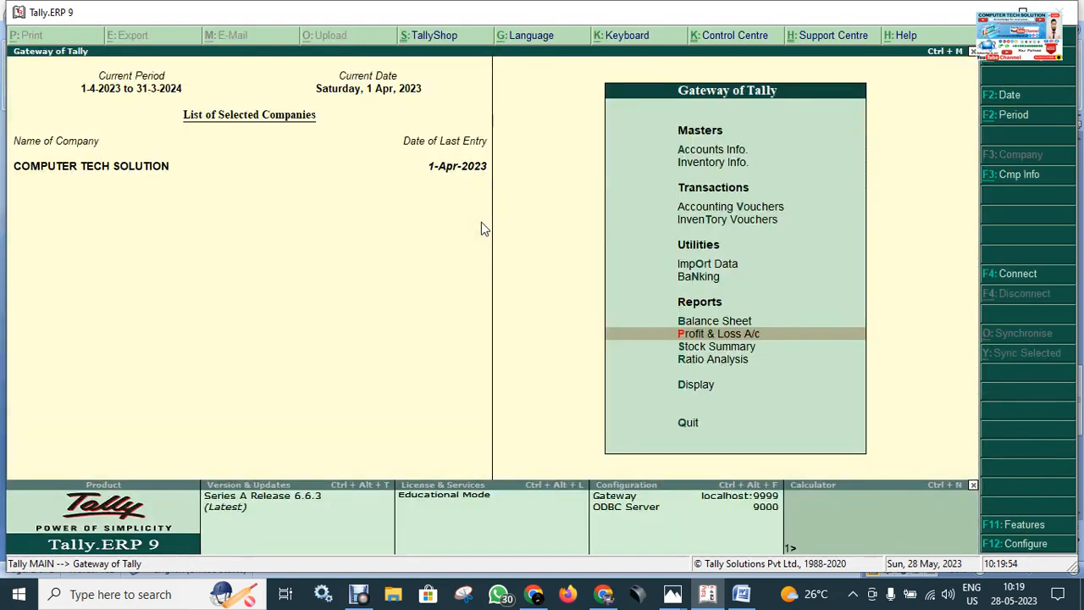
Step: Reopen the Day Book and compare the Purchase and Sales voucher entries
key(d)
key(y)
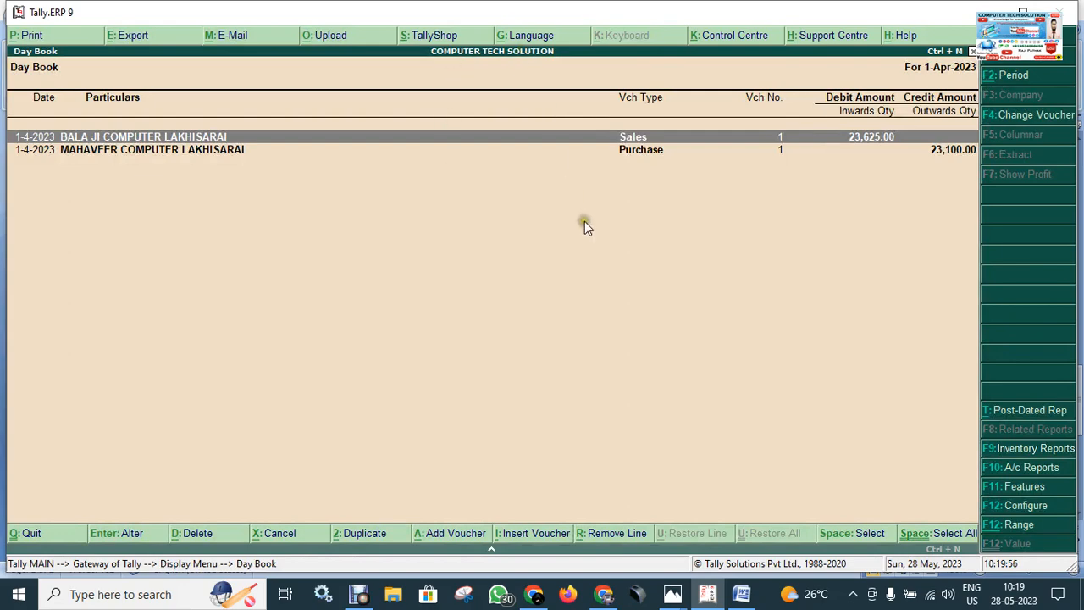
click(650, 153)
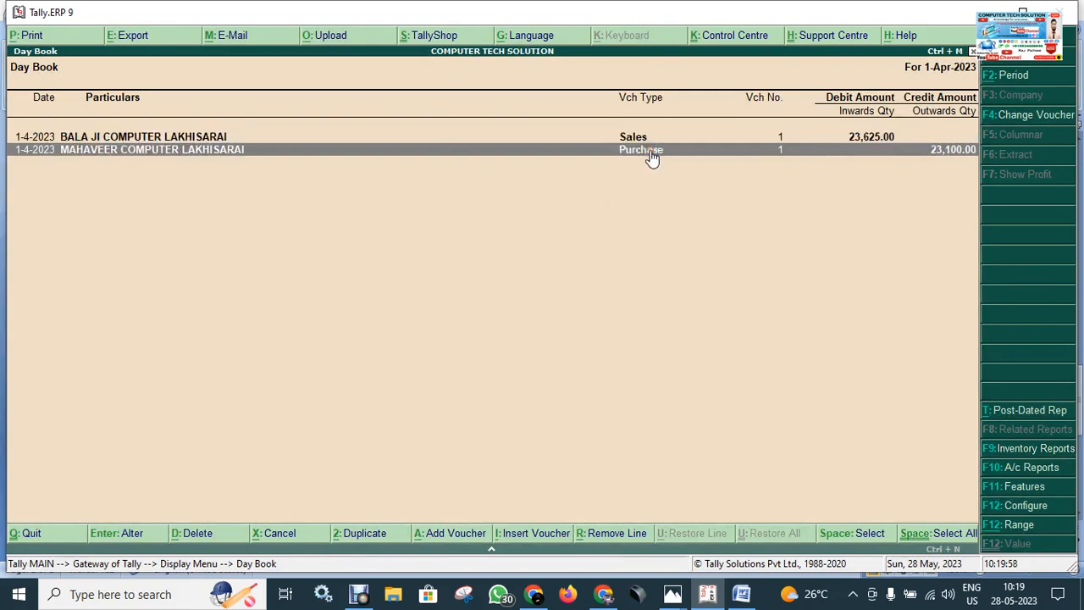
click(651, 141)
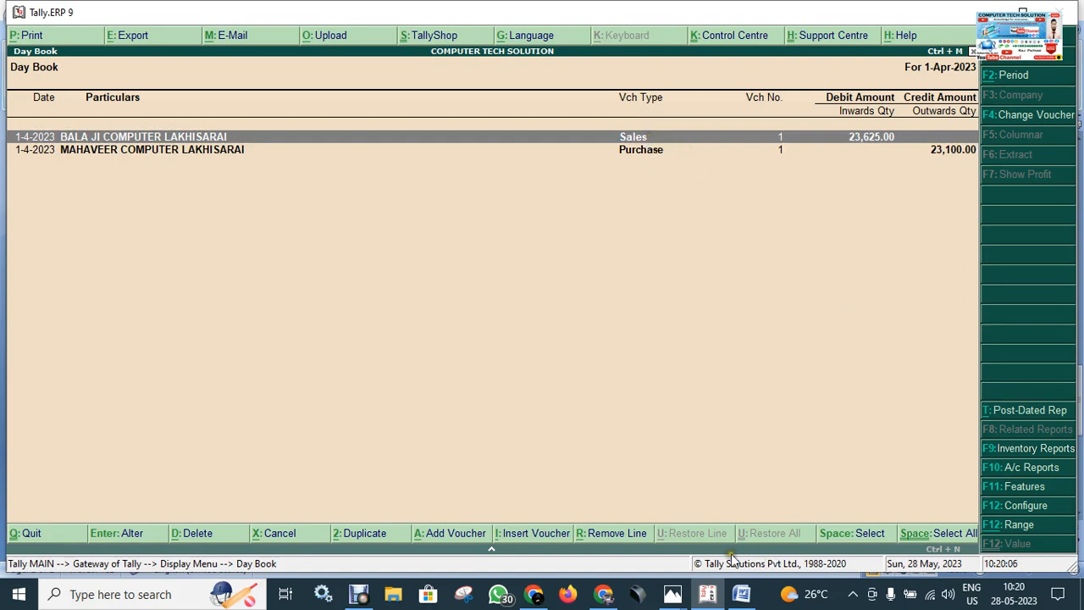
Step: Review the sales type, types of business and purchase type reference images in Photos, and return to the Day Book in Tally.ERP 9
mouse_move(676, 598)
click(757, 519)
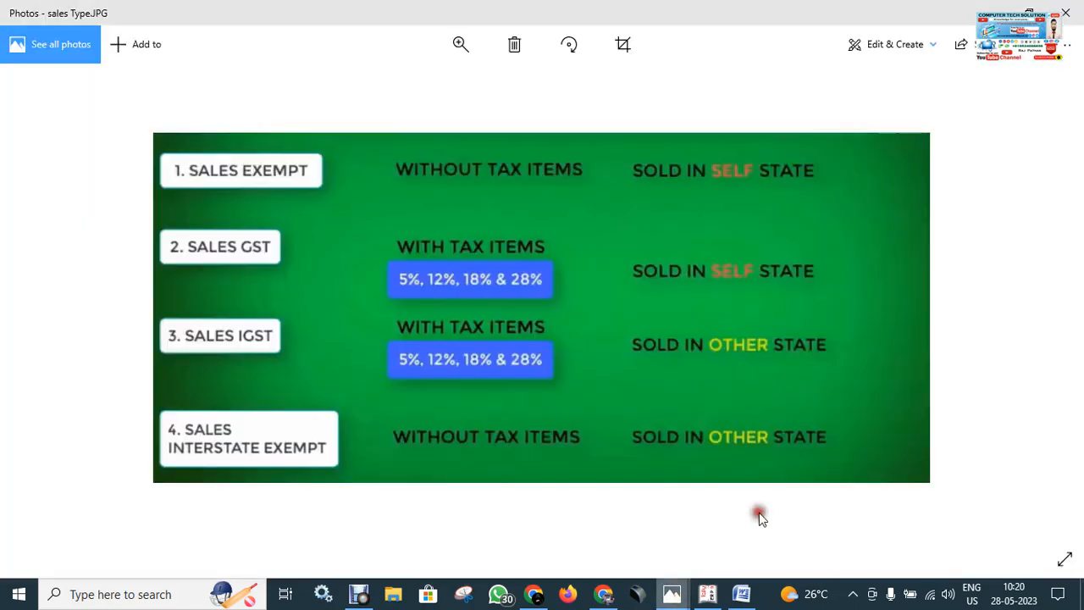
key(Right)
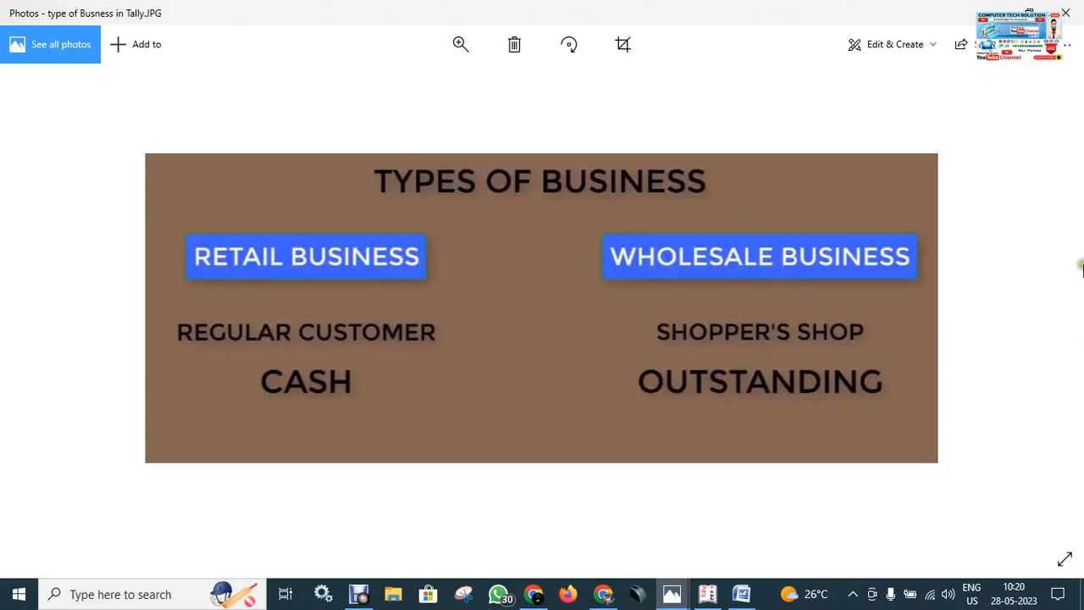
mouse_move(672, 593)
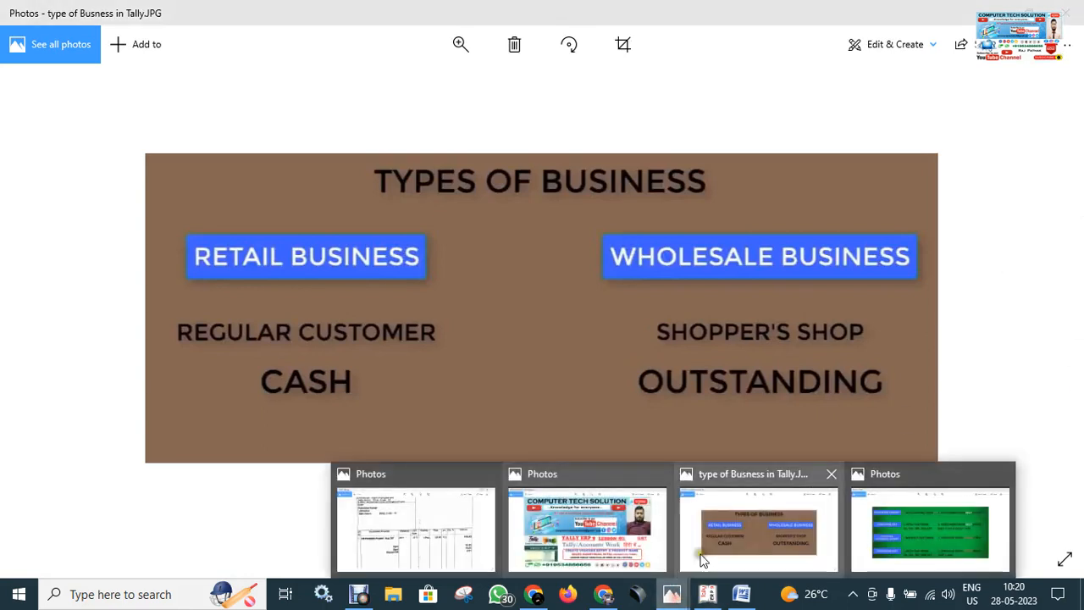
click(922, 538)
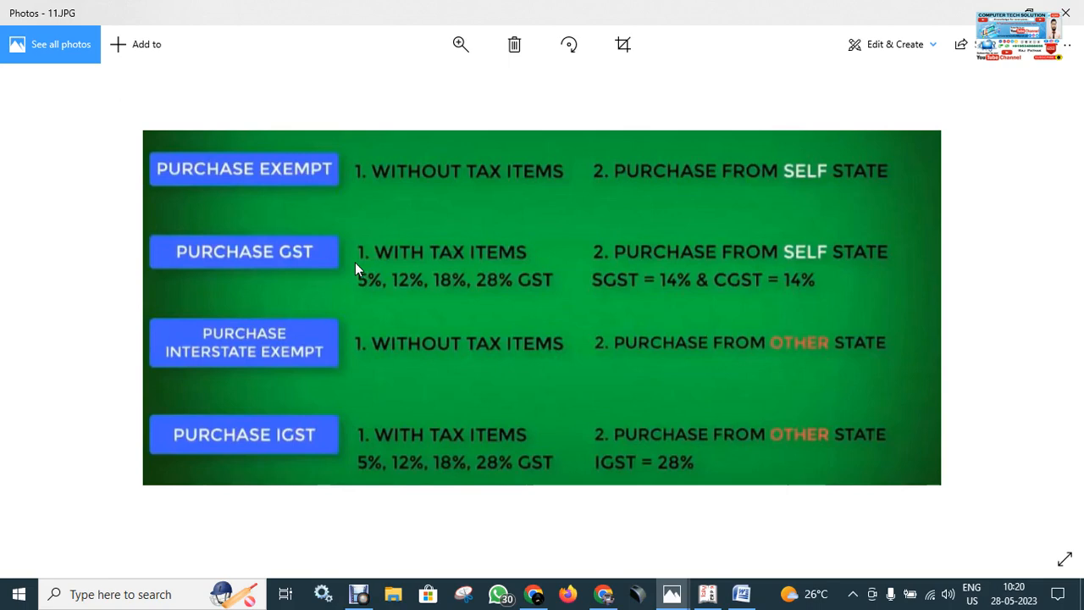
click(707, 593)
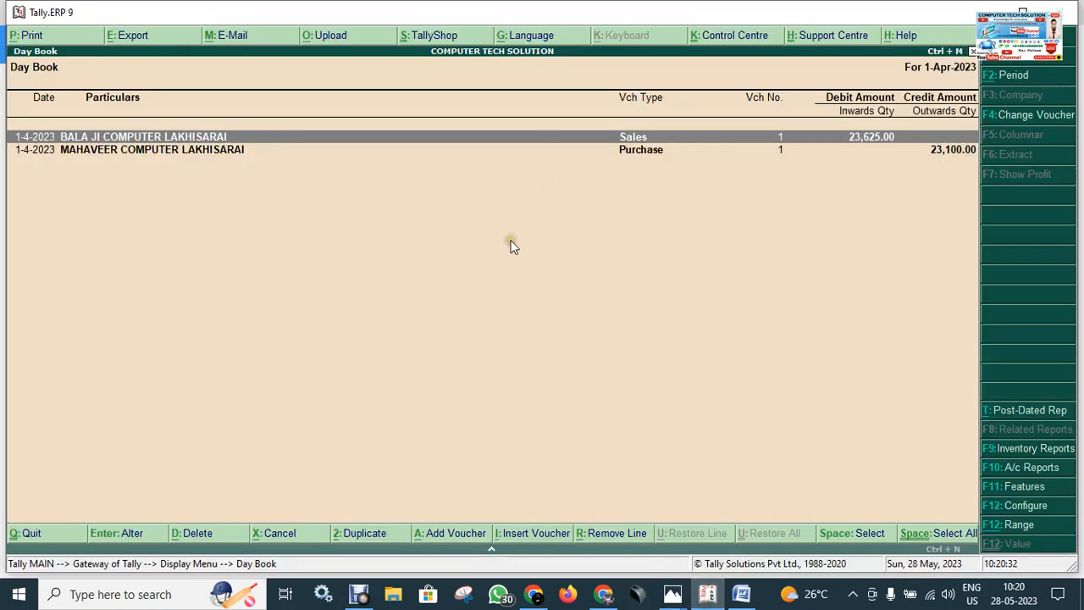